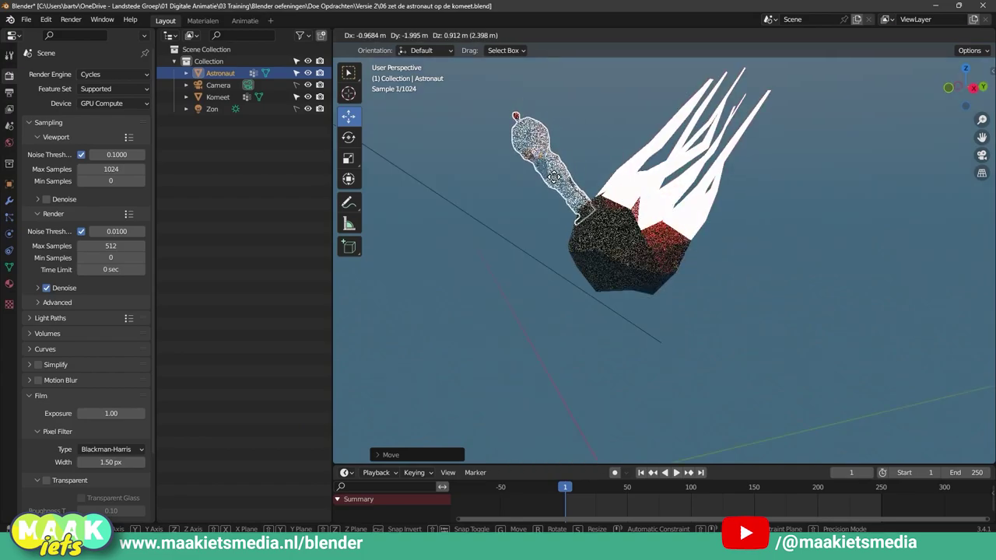
Orbit the solid-shaded diorama view around the astronaut on the comet.
middle_click_drag(597, 208, 706, 267)
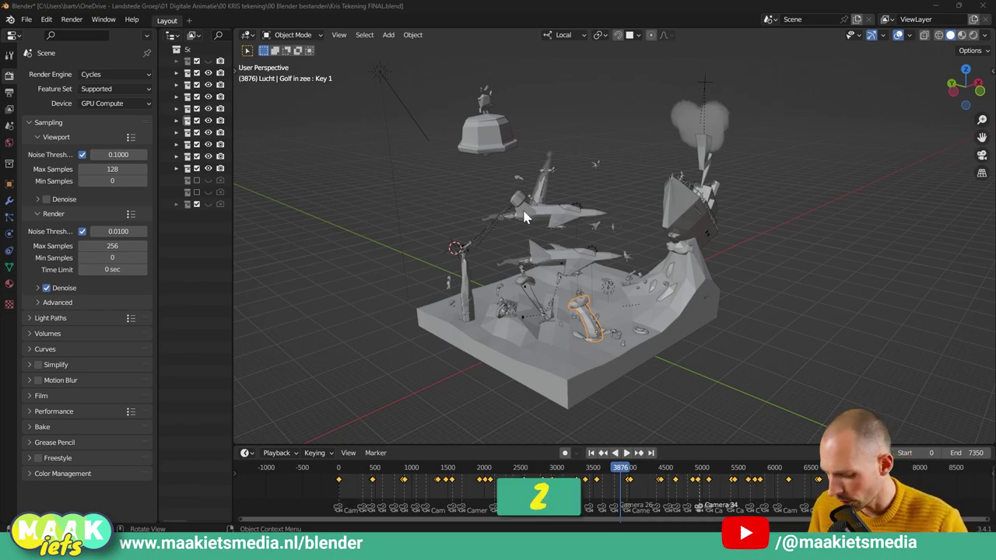
key("z")
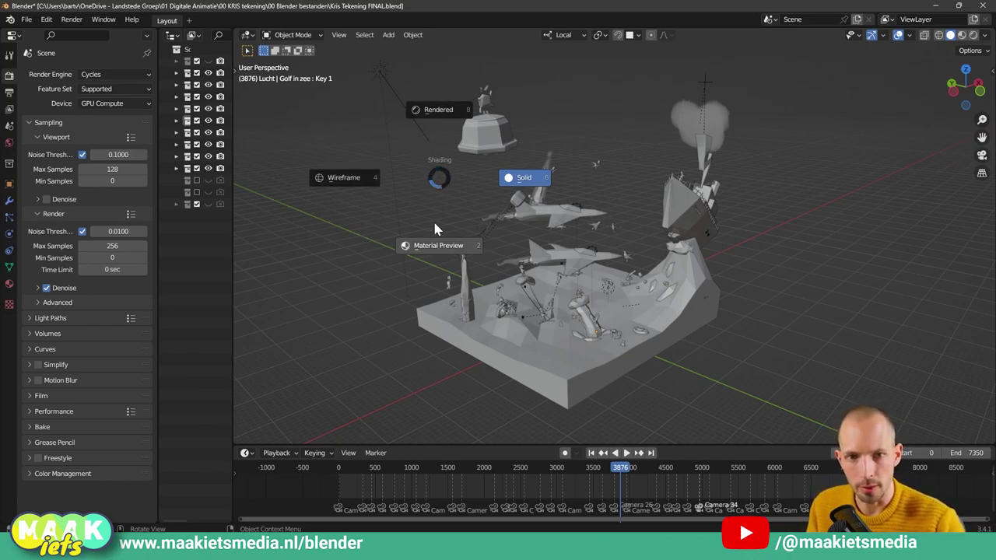
left_click(440, 109)
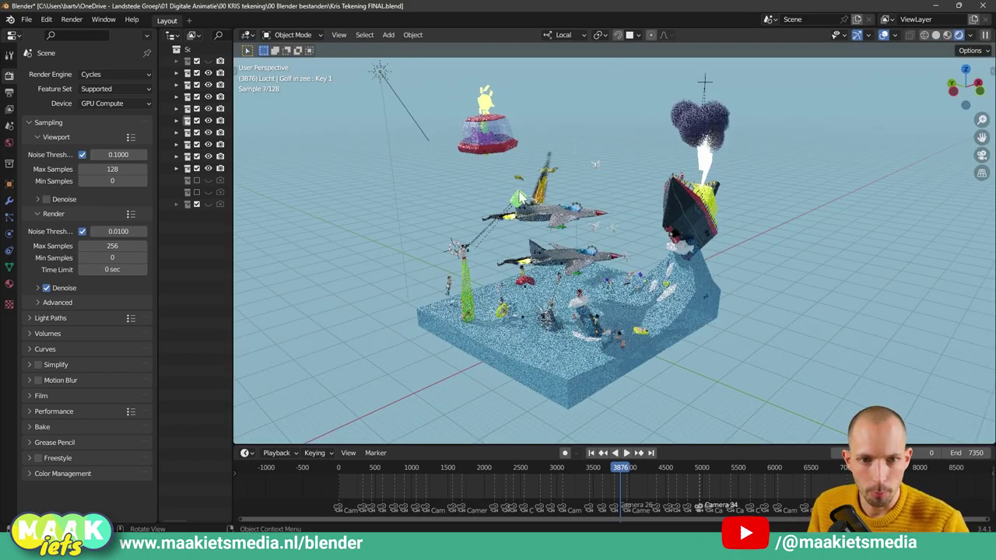
key("z")
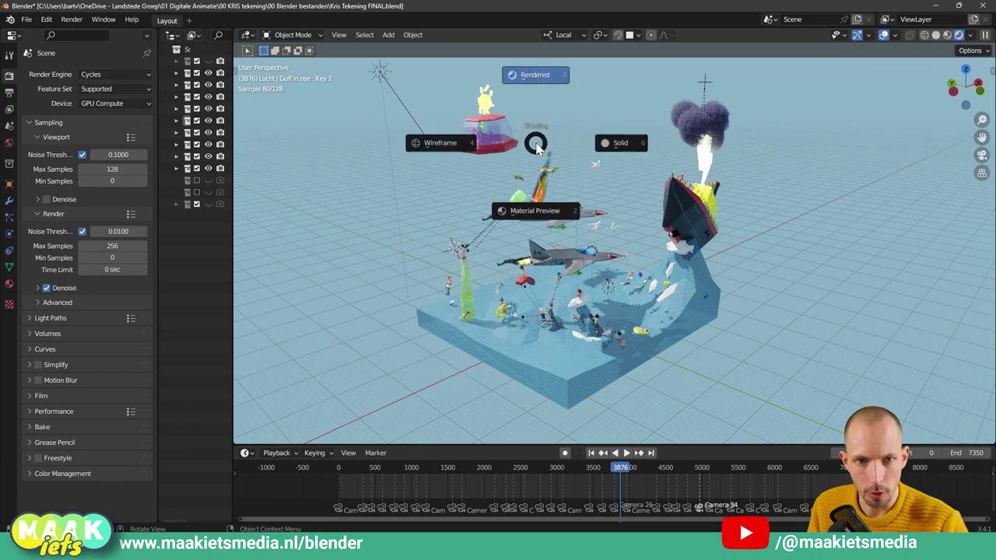
left_click(542, 323)
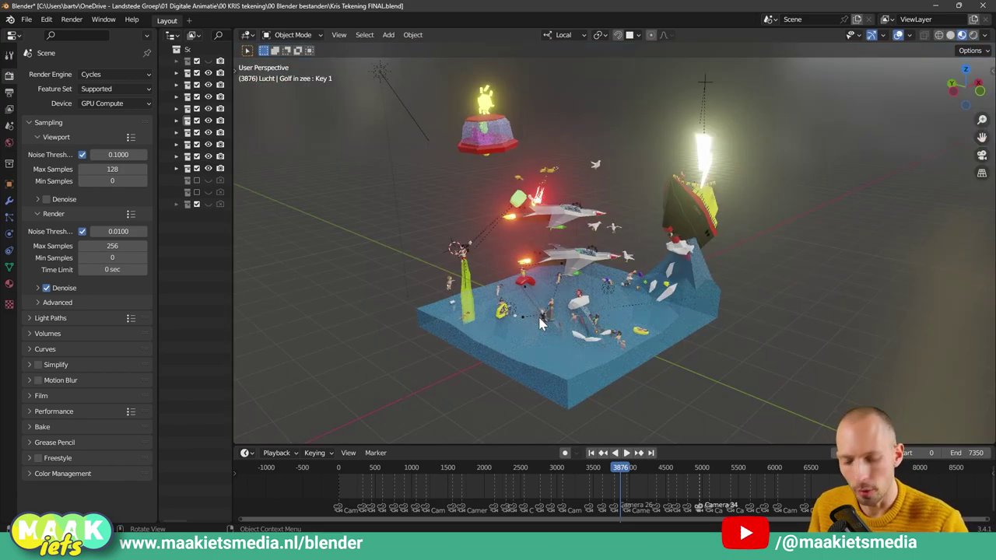
key("z")
left_click(441, 273)
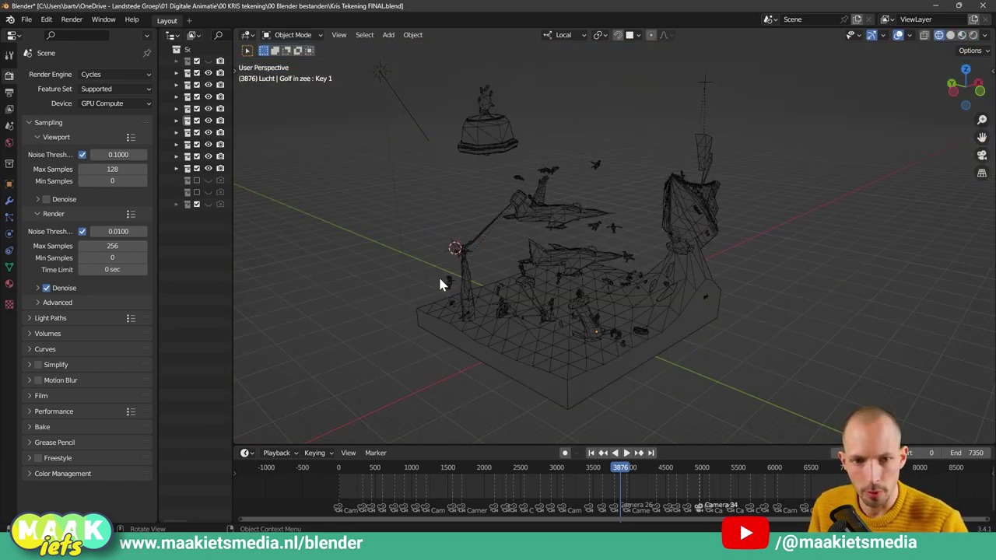
key("z")
left_click(558, 271)
key("z")
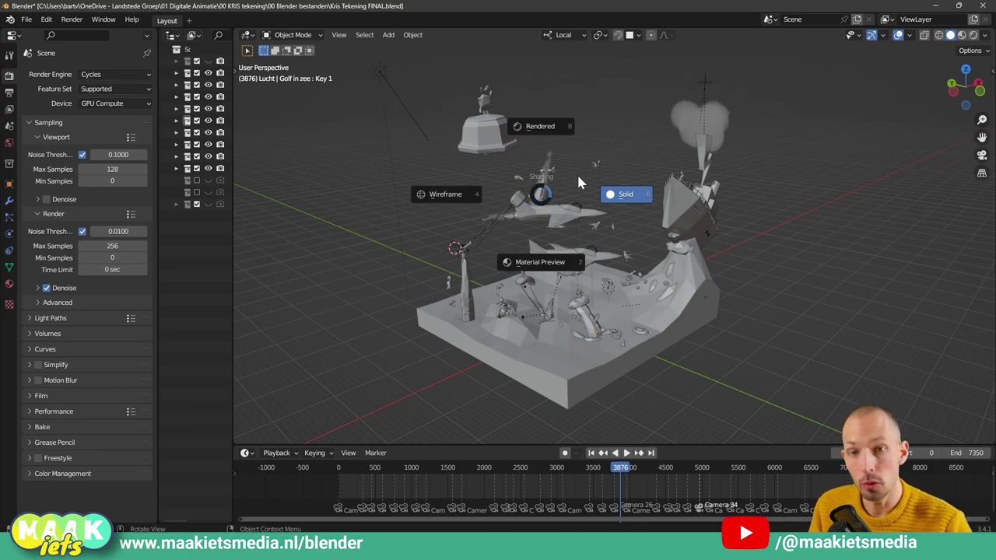
left_click(587, 249)
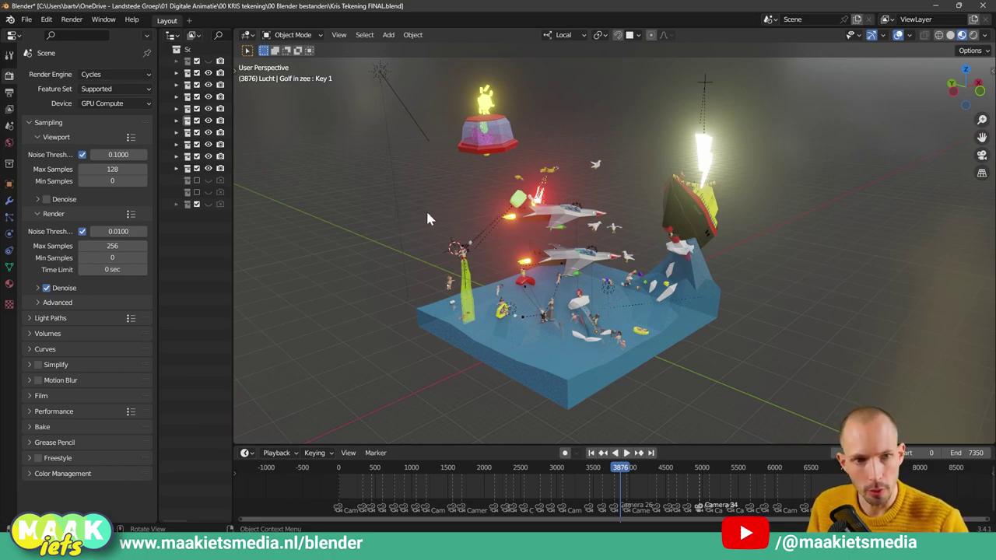
key("z")
left_click(527, 220)
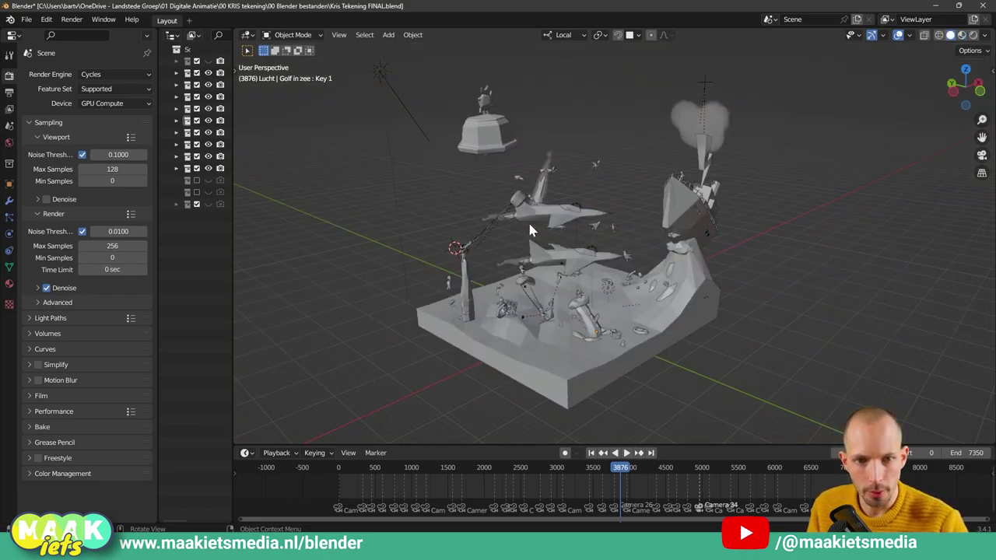
key("z")
left_click(533, 141)
key("z")
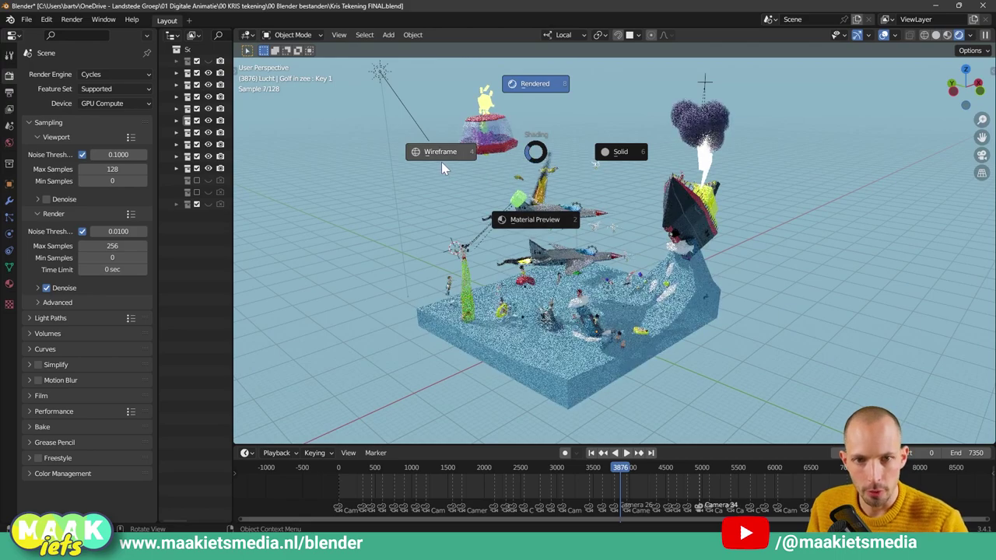
left_click(441, 159)
key("z")
left_click(498, 295)
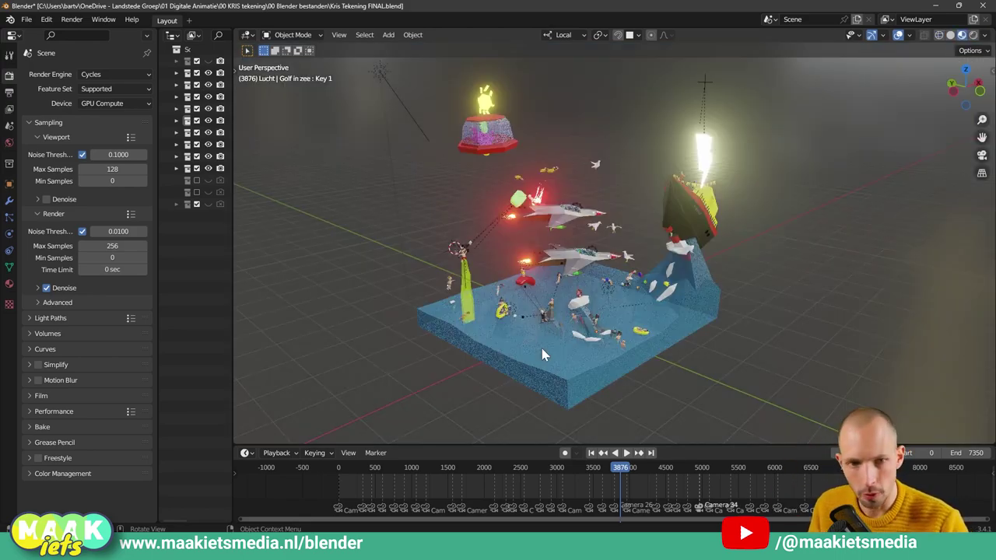
key("z")
left_click(650, 230)
key("z")
left_click(536, 221)
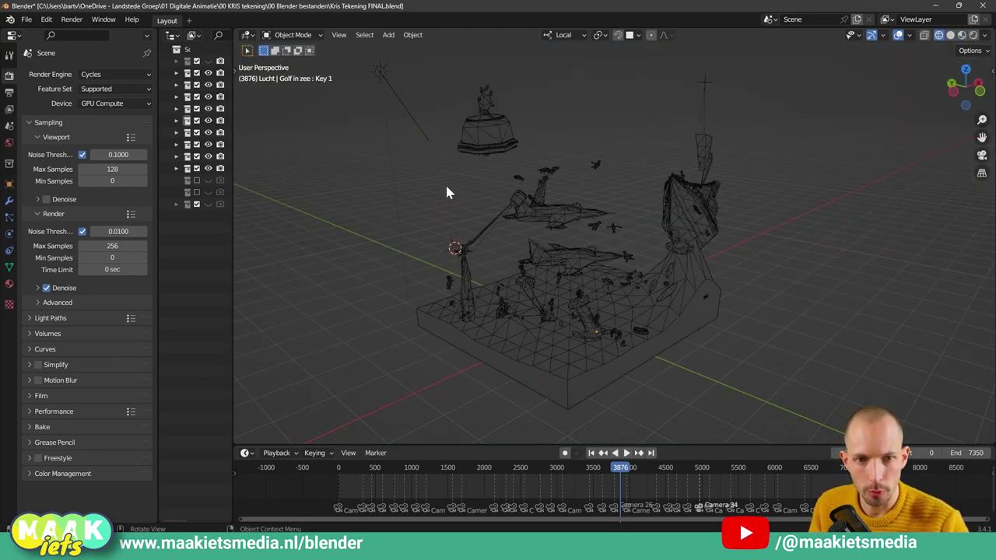
key("z")
left_click(482, 143)
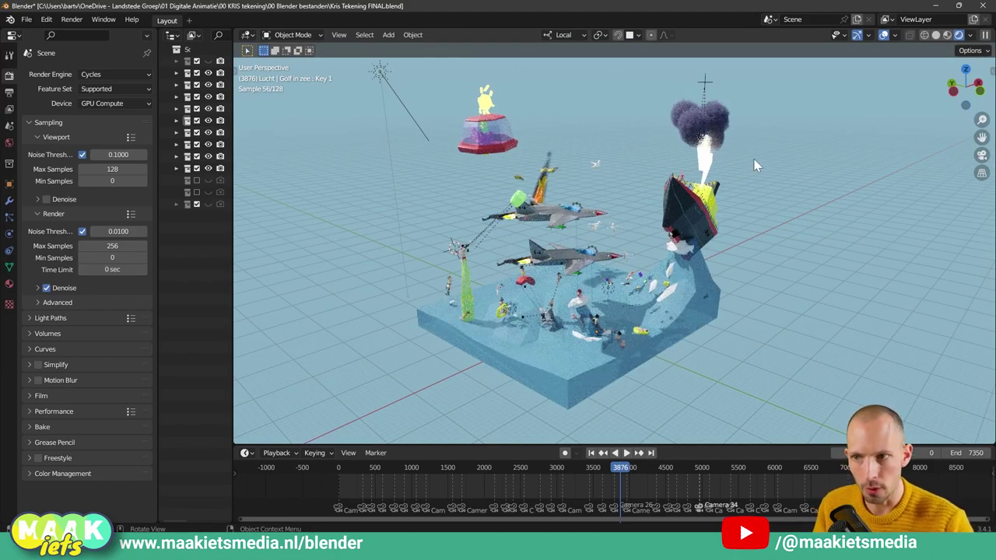
left_click(935, 36)
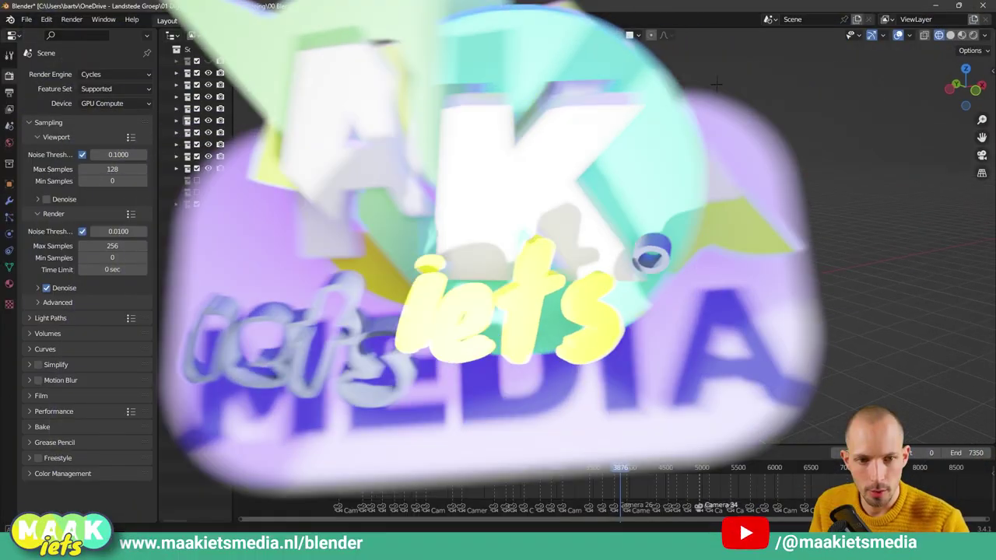
Colour the wireframes by Object colour, then switch them to Random colours.
mouse_move(634, 295)
middle_mouse_down()
mouse_move(536, 264)
mouse_move(706, 257)
mouse_move(677, 251)
mouse_move(623, 286)
mouse_move(552, 304)
mouse_move(588, 272)
middle_mouse_up()
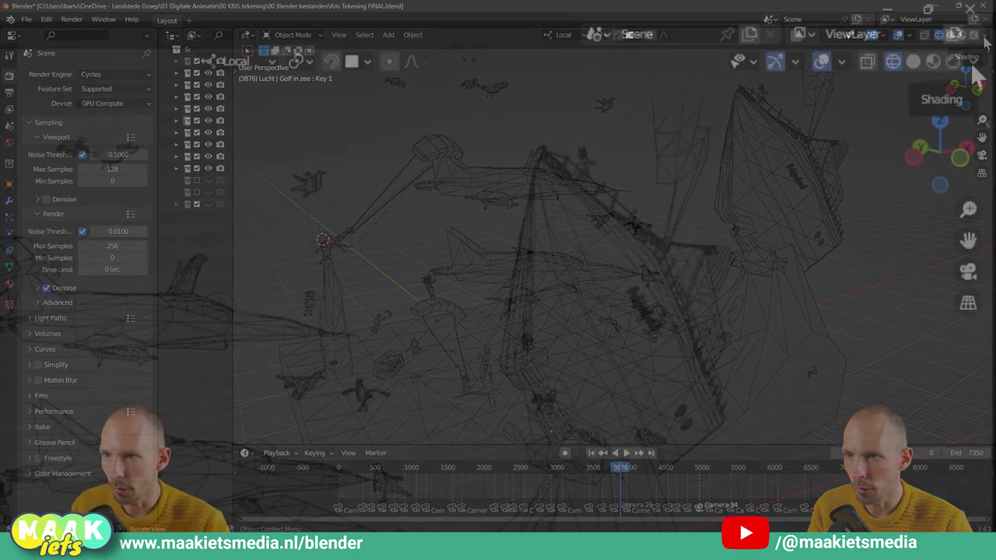
left_click(973, 62)
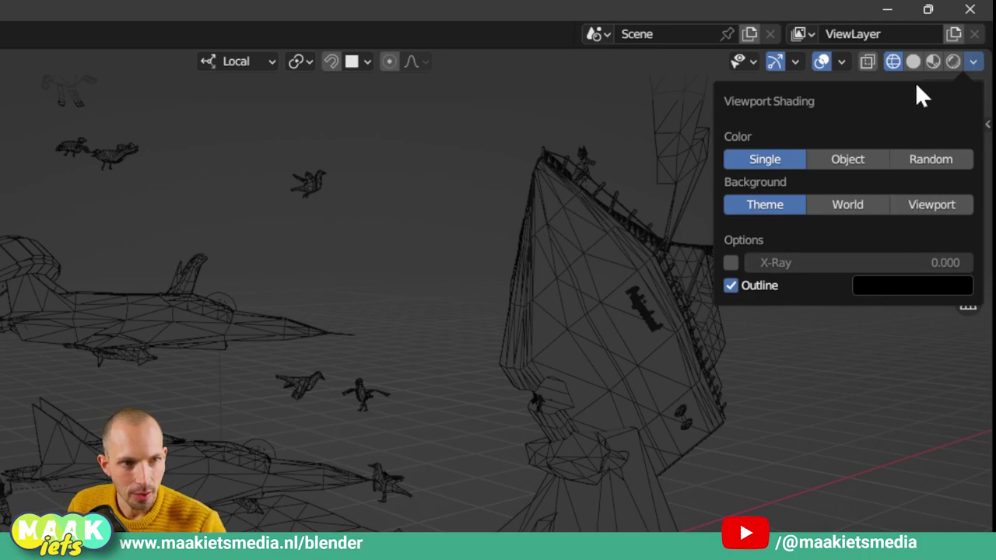
left_click(892, 64)
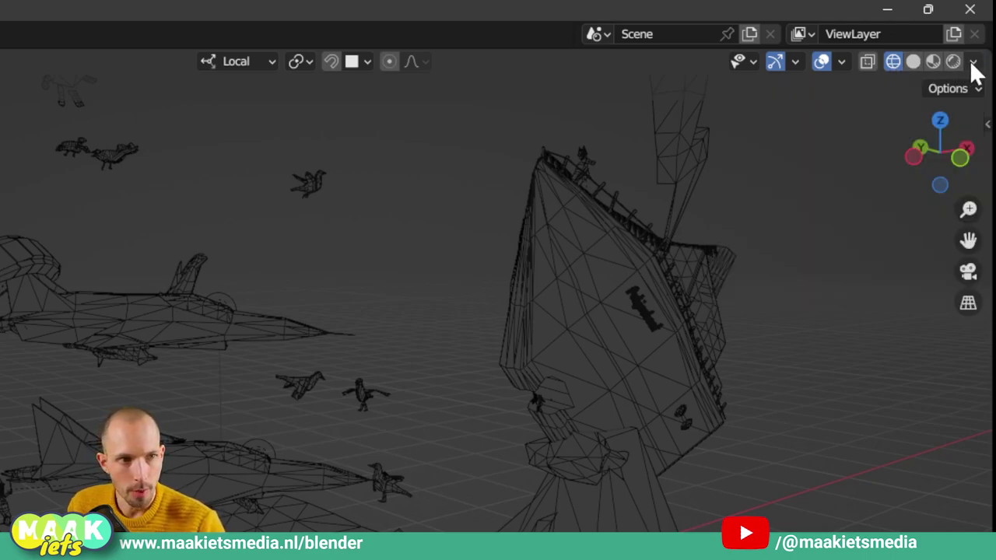
left_click(971, 62)
left_click(892, 62)
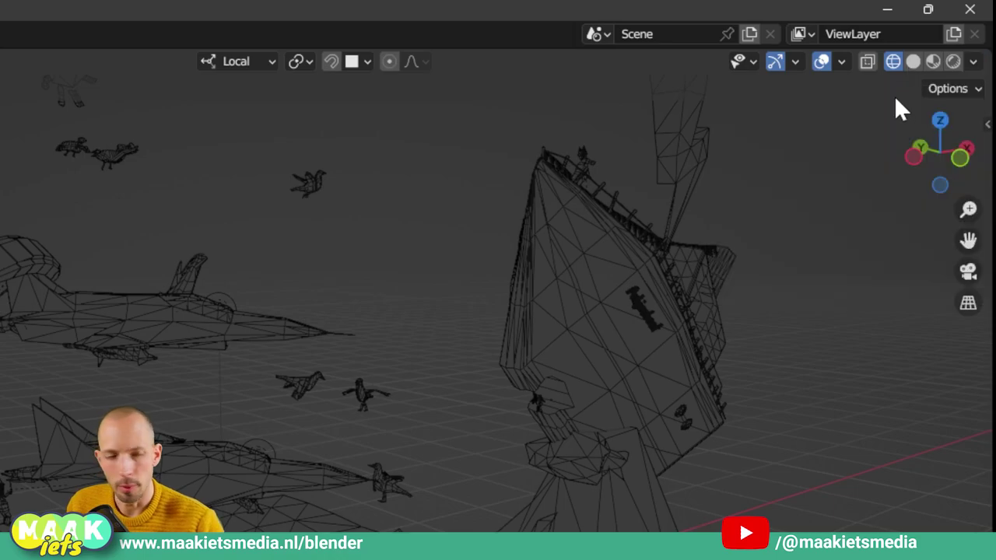
left_click(973, 62)
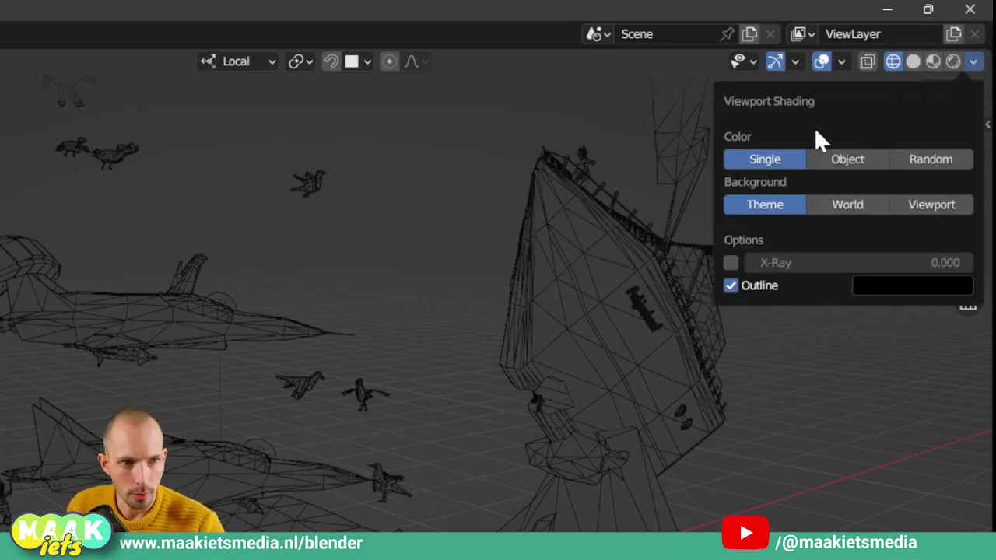
left_click(848, 164)
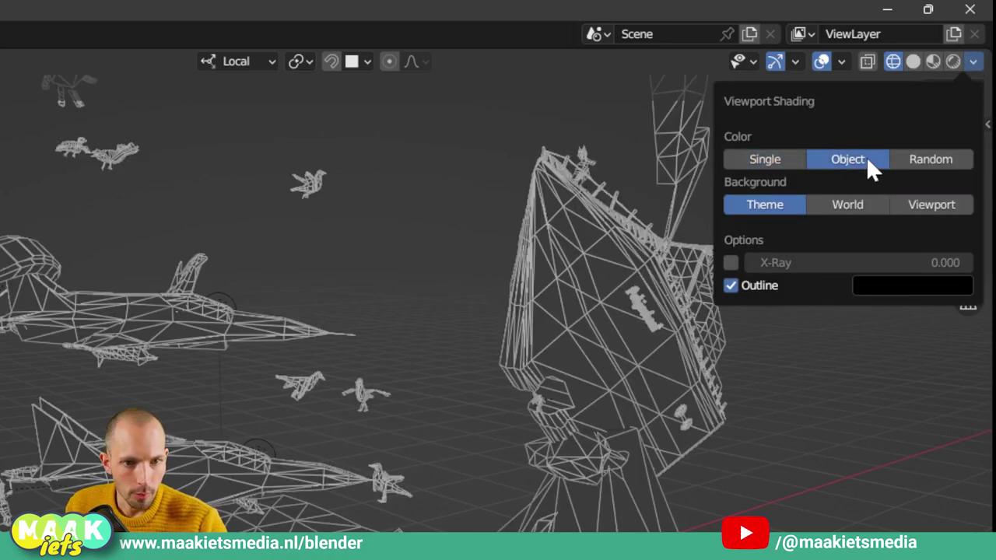
left_click(932, 159)
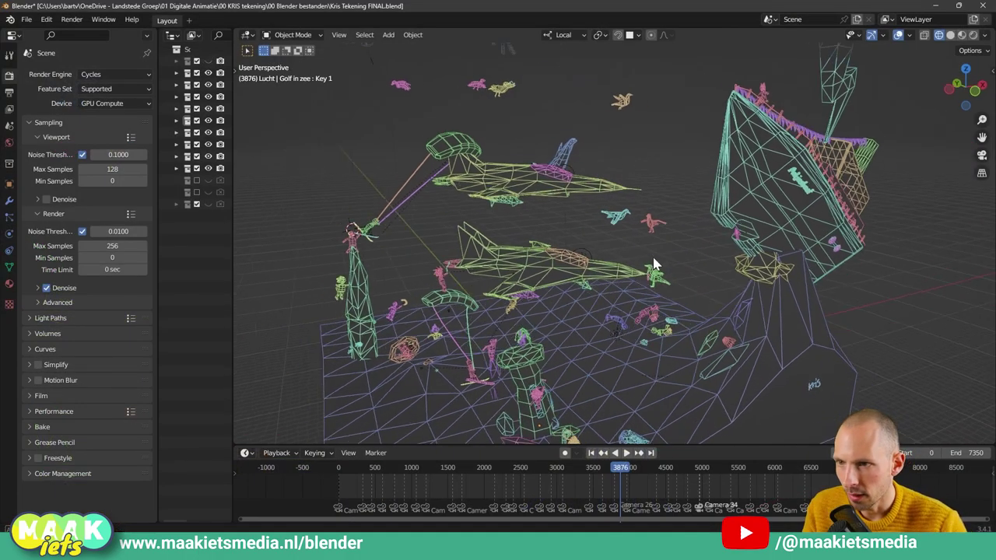
Return the wireframe colour to Single and orbit to face the ship.
middle_click_drag(653, 265, 830, 187)
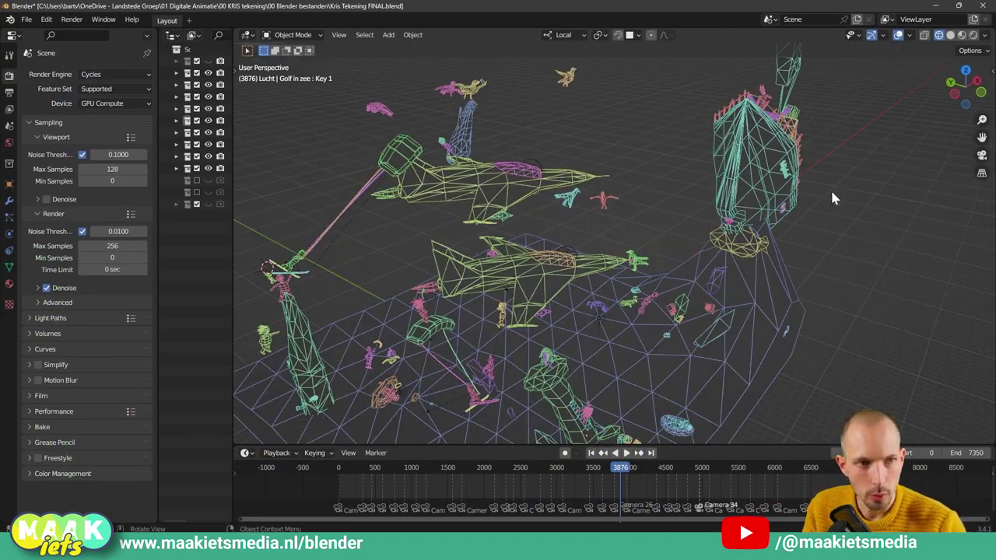
left_click(985, 36)
left_click(864, 91)
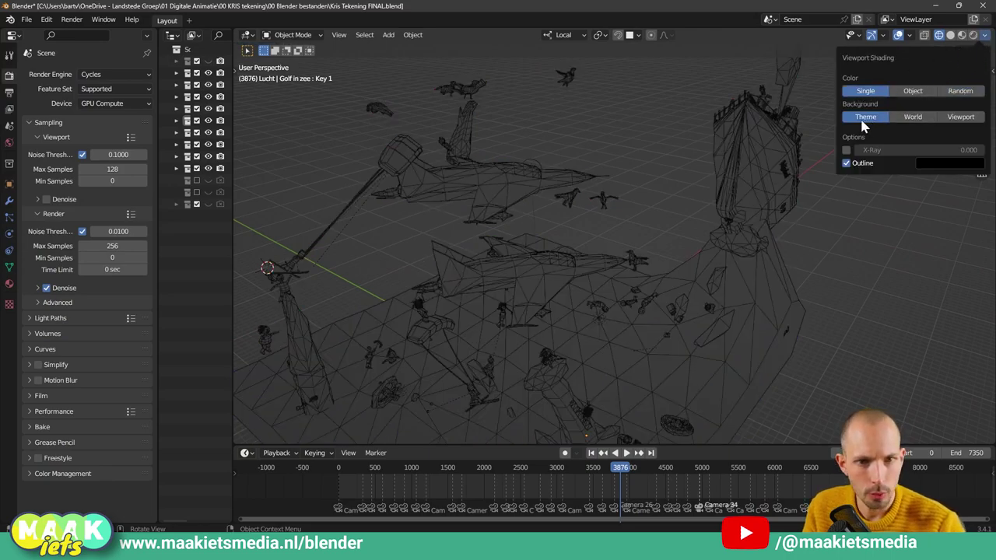
mouse_move(739, 139)
middle_mouse_down()
mouse_move(726, 122)
mouse_move(743, 117)
middle_mouse_up()
Set the viewport background to a custom light blue-grey colour (RGB 0.257, 0.407, 0.475).
left_click(985, 37)
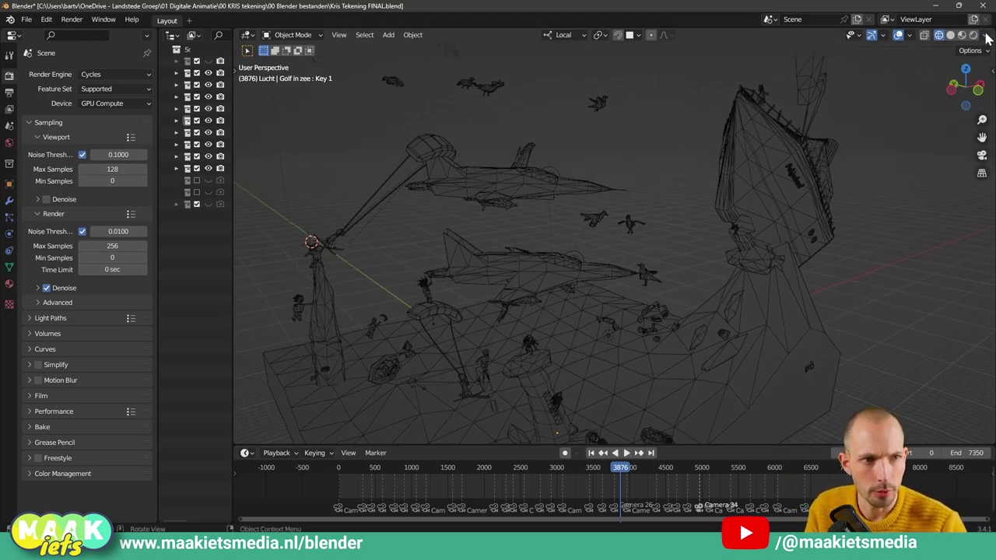
left_click(985, 35)
left_click(912, 117)
left_click(949, 119)
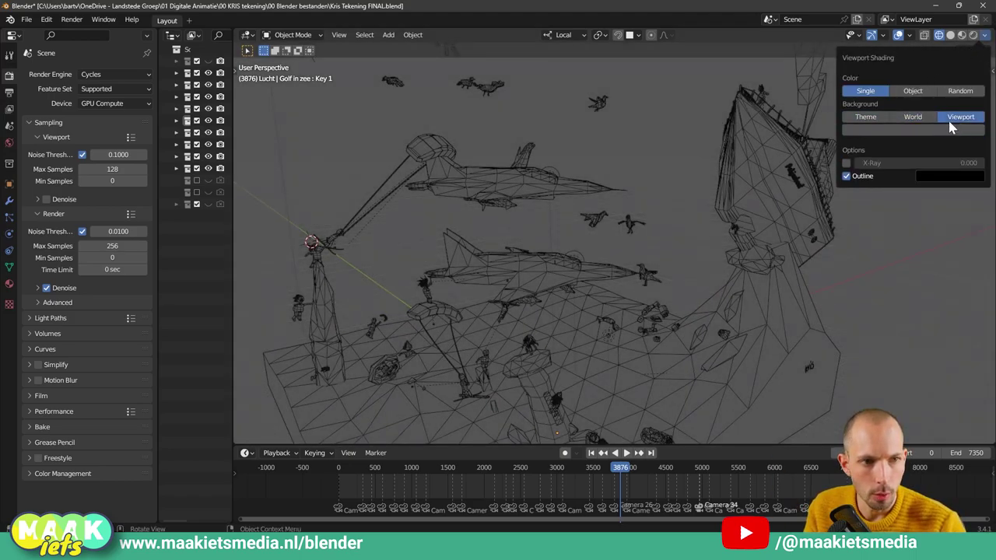
left_click(913, 130)
left_click_drag(972, 193, 974, 152)
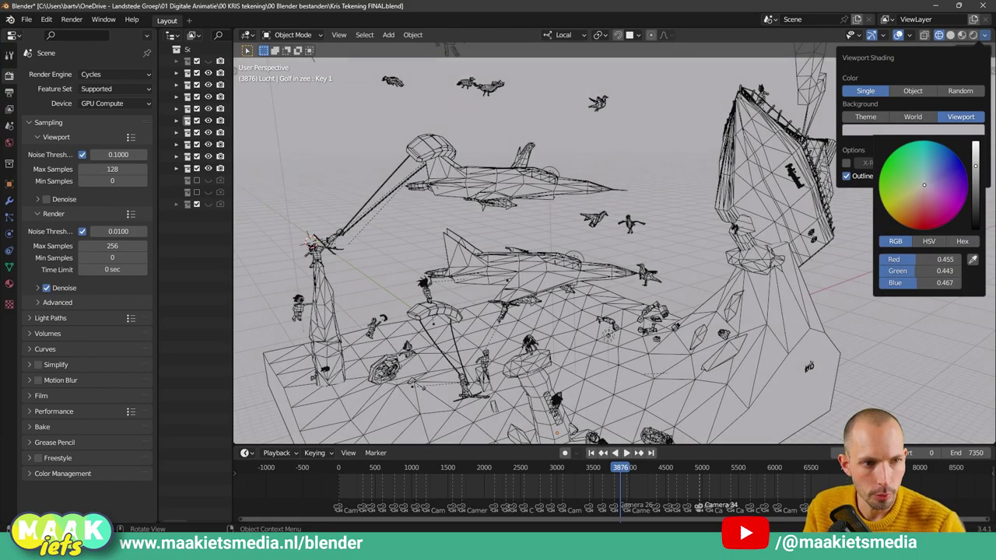
left_click_drag(903, 199, 926, 174)
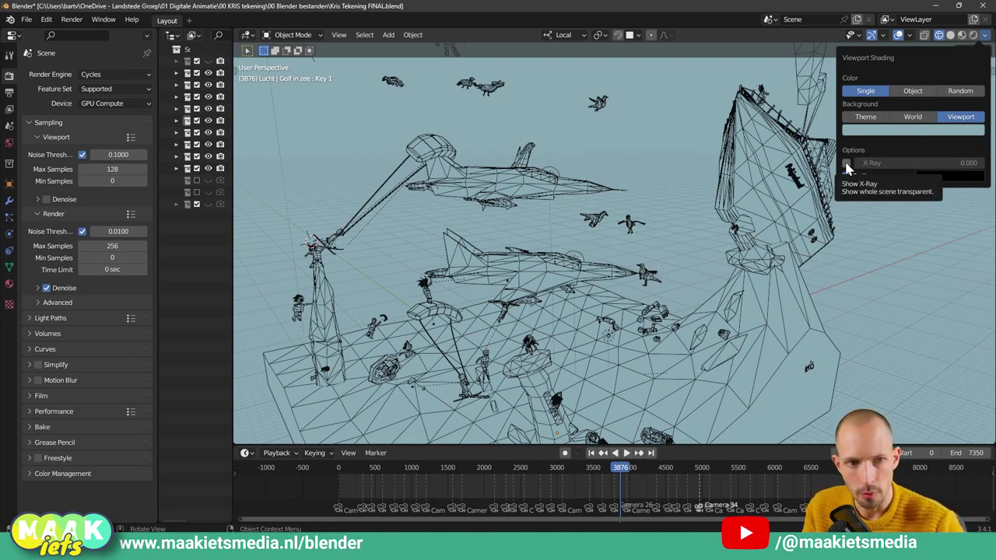
Restore the Theme background, enable X-Ray and adjust its transparency.
left_click(867, 122)
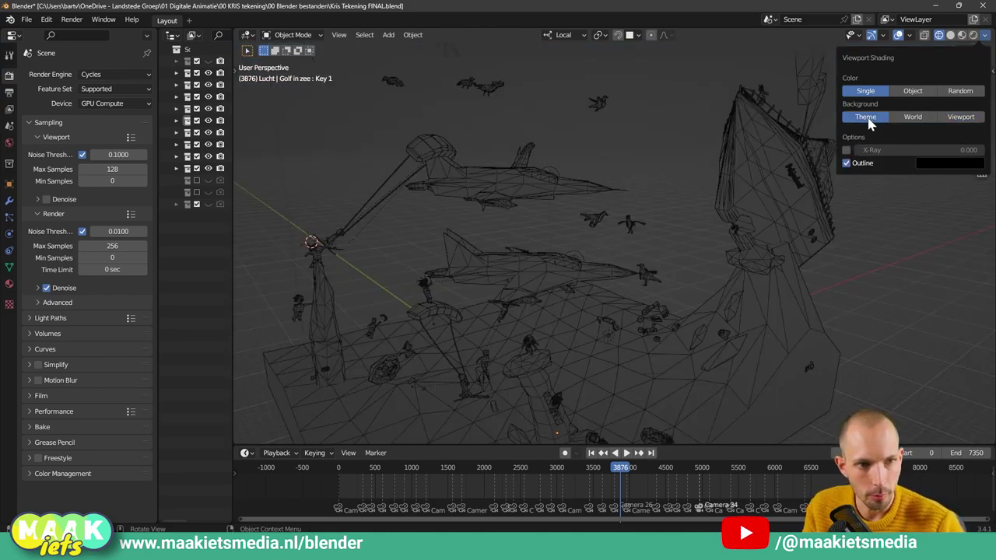
left_click(847, 150)
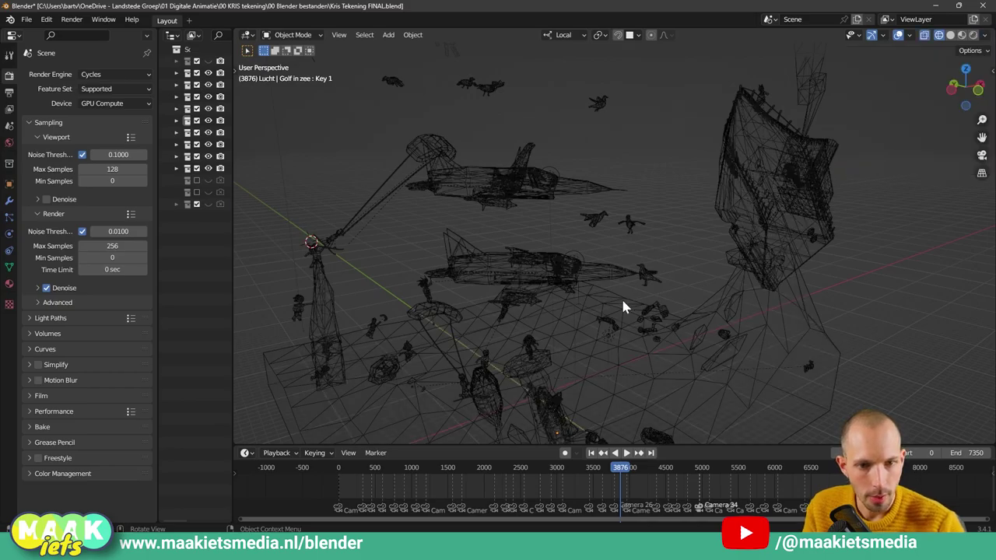
scroll(562, 247, "up", 5)
middle_click_drag(520, 289, 691, 246)
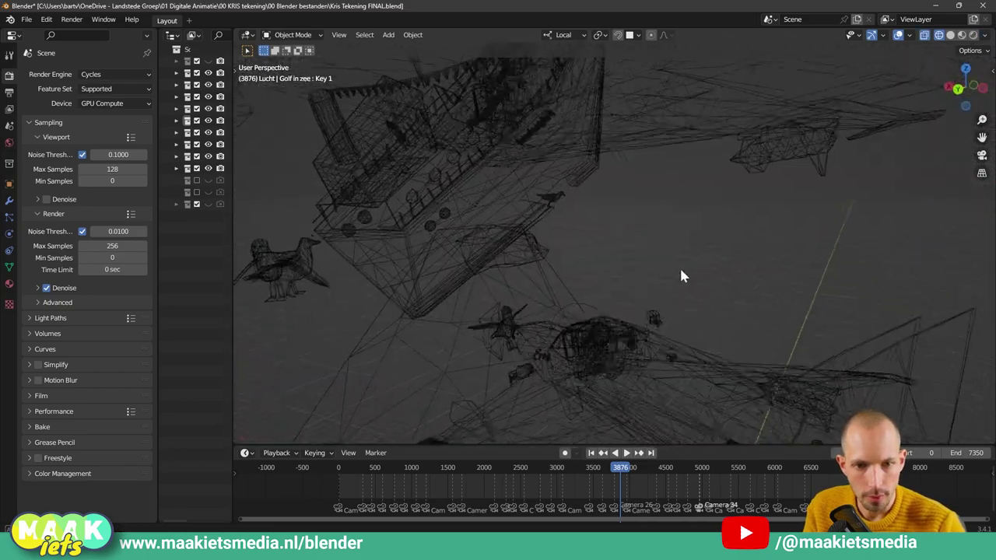
scroll(673, 333, "up", 2)
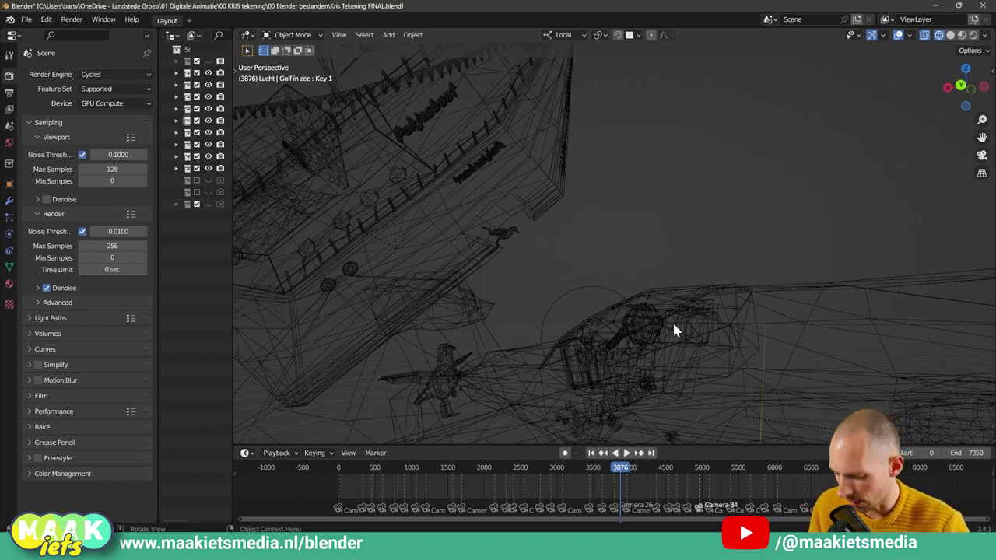
middle_click_drag(672, 321, 778, 129)
left_click(985, 35)
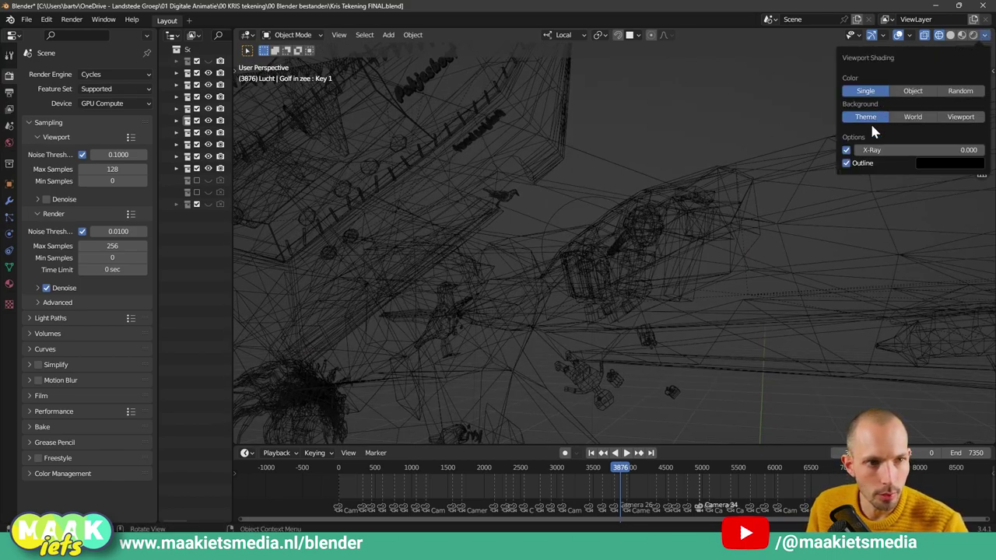
mouse_move(876, 149)
left_mouse_down()
mouse_move(982, 149)
mouse_move(856, 149)
mouse_move(904, 149)
left_mouse_up()
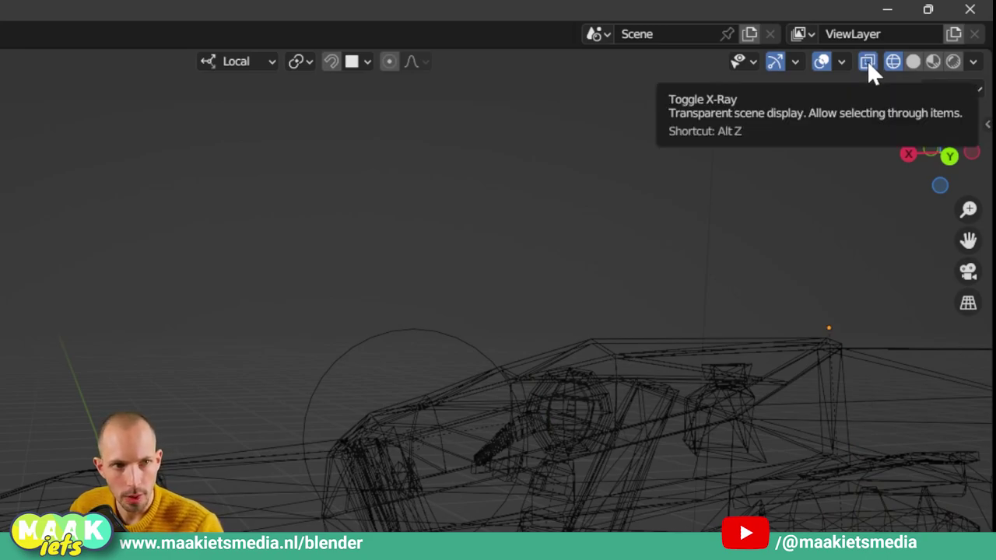
Toggle X-Ray off and on, then select the steering wheel and car frame.
left_click(867, 60)
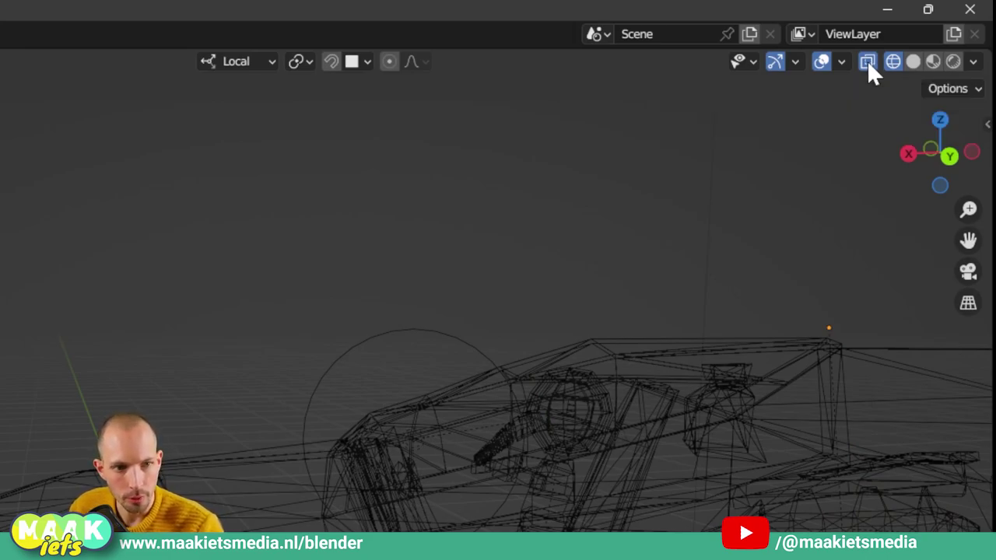
left_click(868, 63)
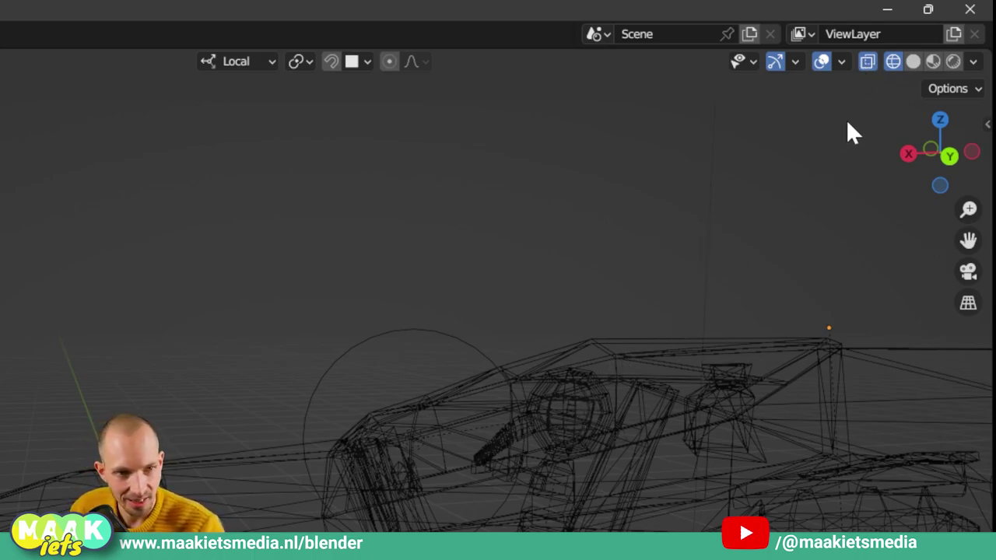
left_click(555, 412)
mouse_move(564, 413)
middle_mouse_down()
mouse_move(582, 391)
mouse_move(604, 395)
middle_mouse_up()
left_click(618, 359)
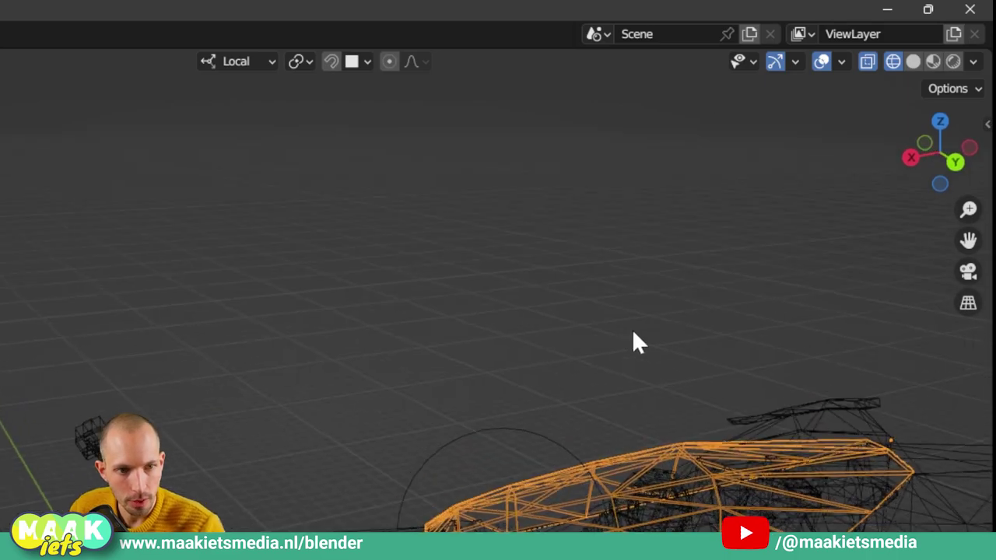
middle_click_drag(632, 329, 620, 300)
left_click(632, 381)
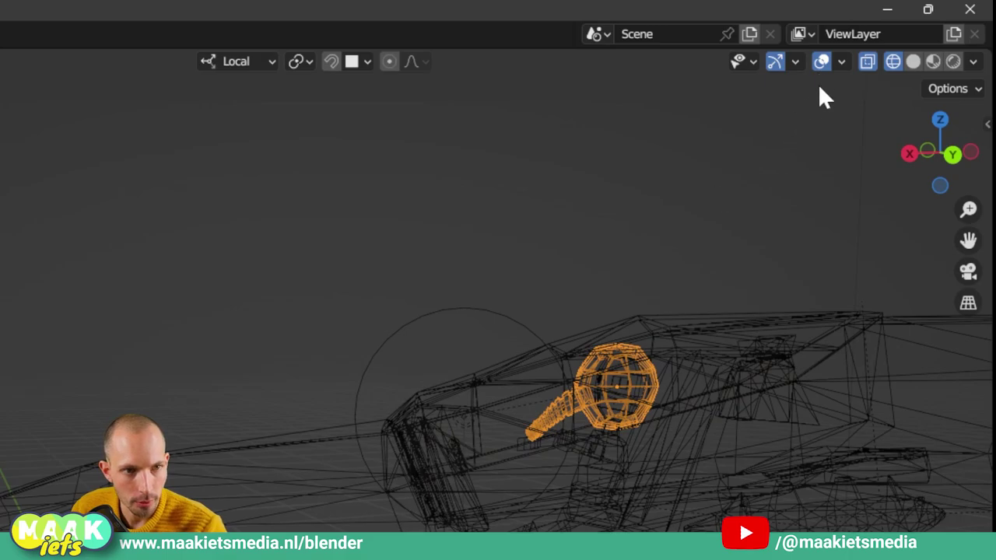
With X-Ray off, select car parts, then re-enable X-Ray and select the character.
left_click(868, 62)
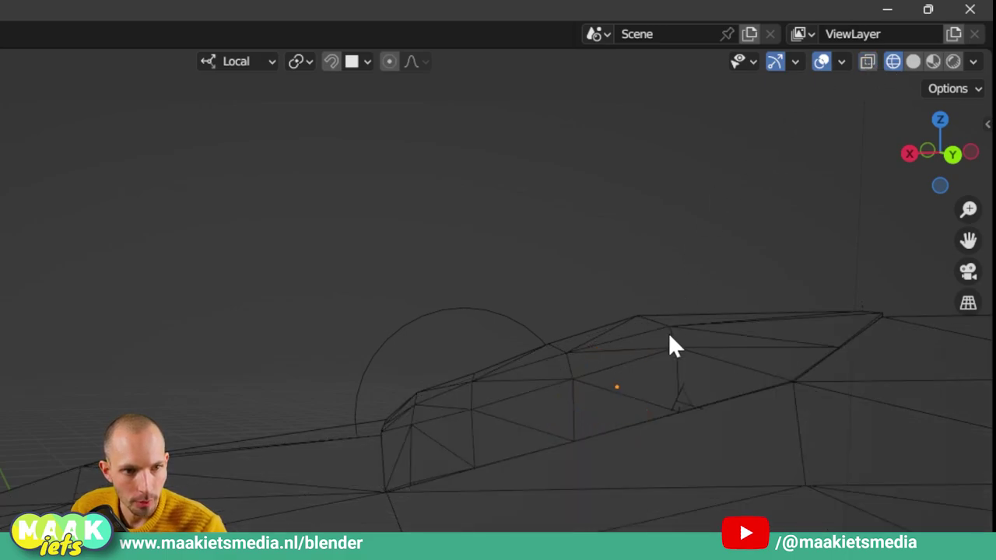
left_click(641, 357)
left_click(565, 317)
left_click(589, 367)
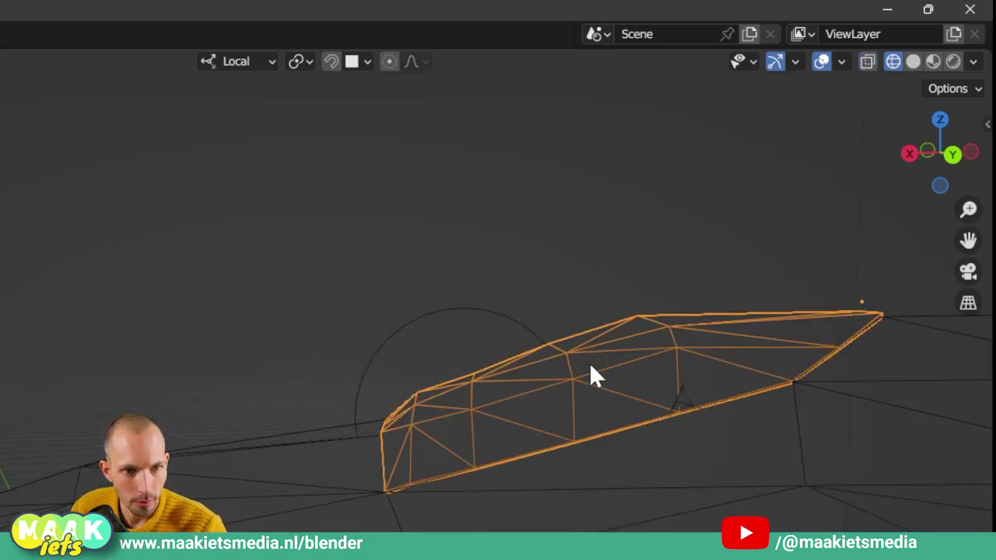
left_click(868, 62)
left_click(631, 380)
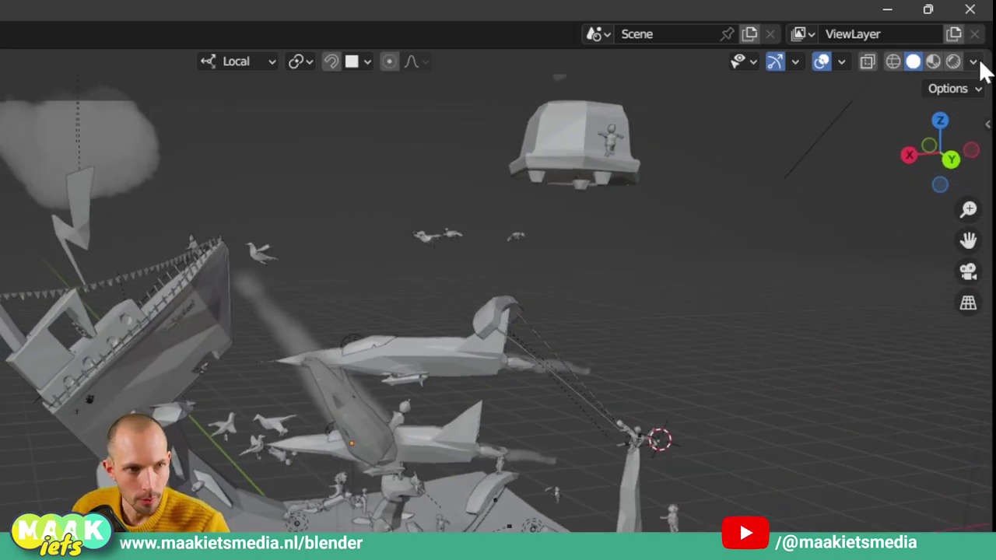
Try several Studio lighting presets and settle on a darker, more contrasted one.
left_click(973, 63)
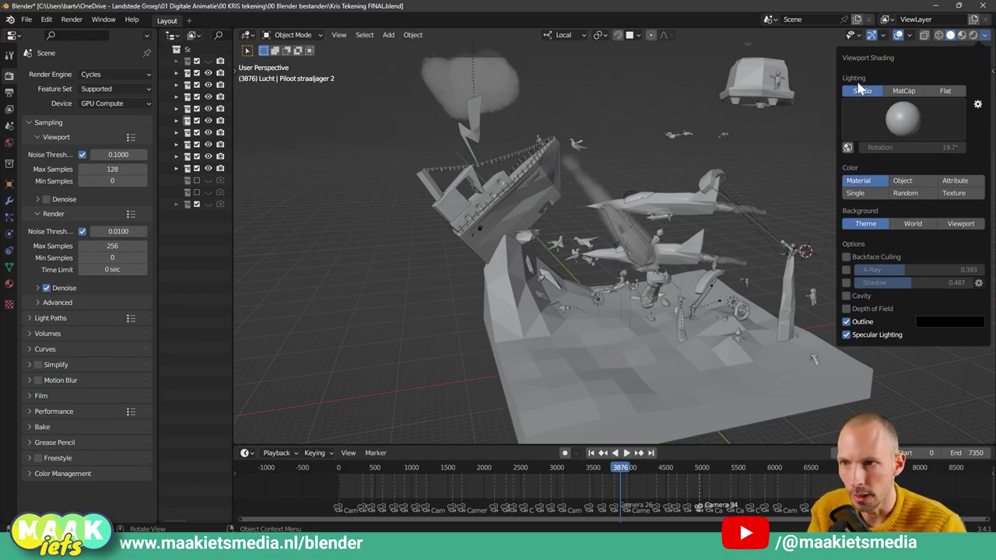
left_click(905, 128)
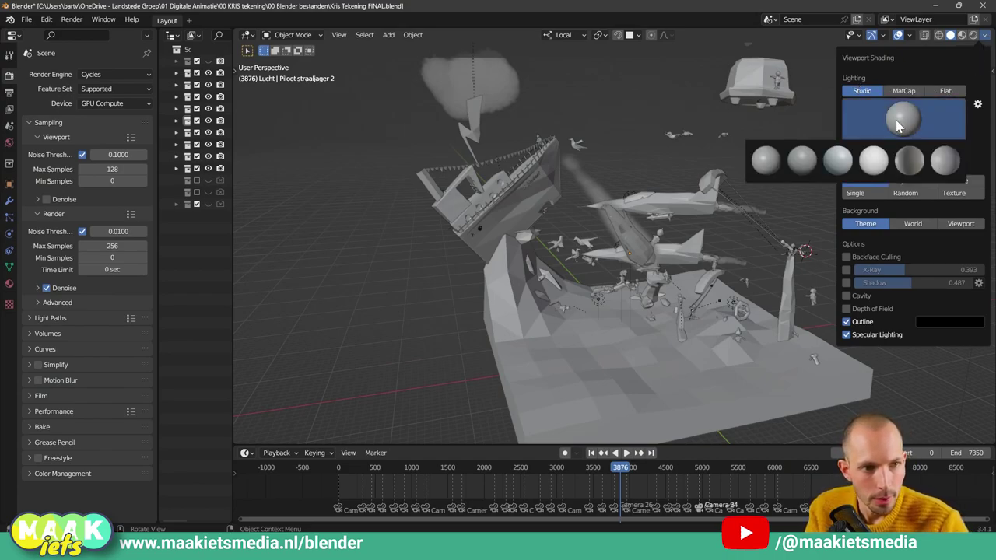
left_click(803, 160)
left_click(917, 124)
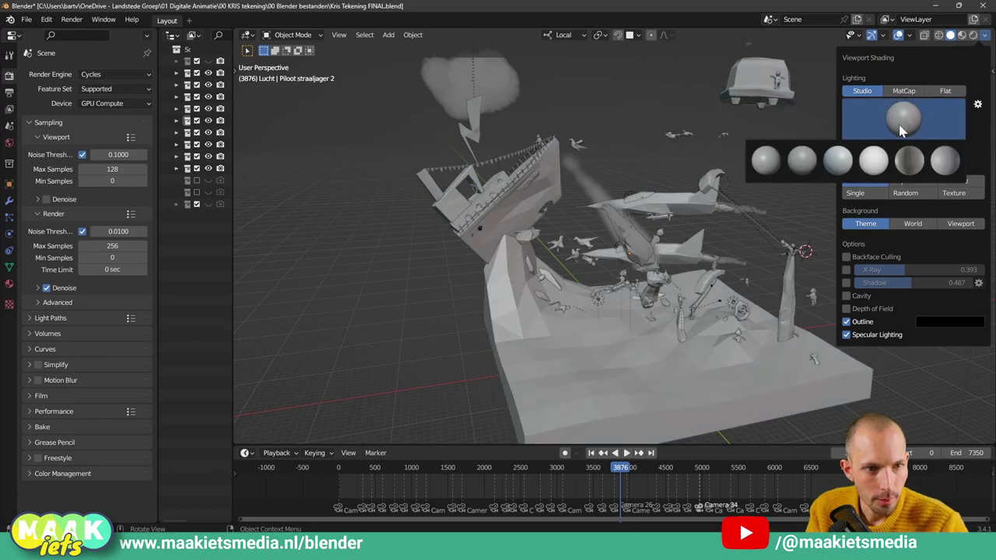
left_click(837, 160)
left_click(903, 133)
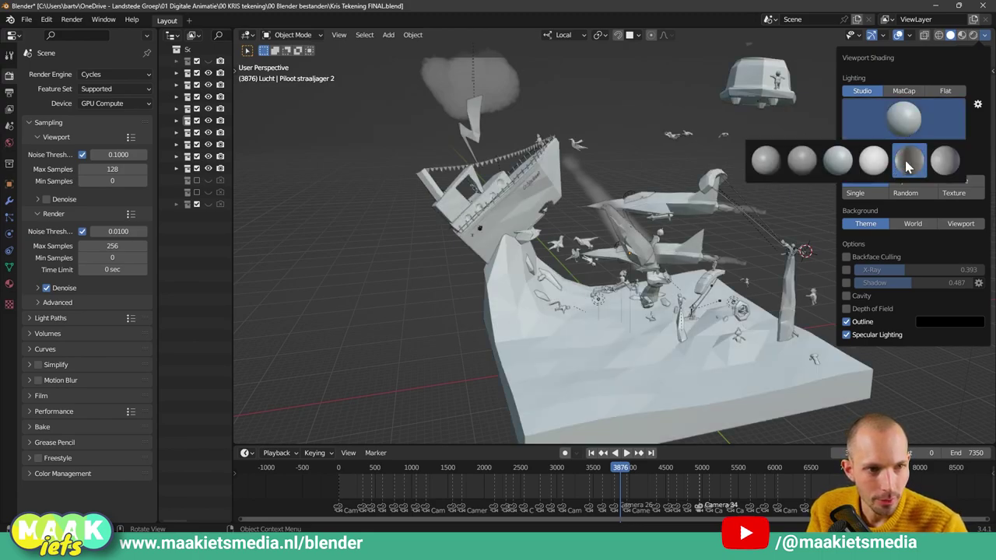
left_click(909, 159)
mouse_move(725, 217)
middle_mouse_down()
mouse_move(718, 239)
mouse_move(758, 222)
mouse_move(671, 229)
middle_mouse_up()
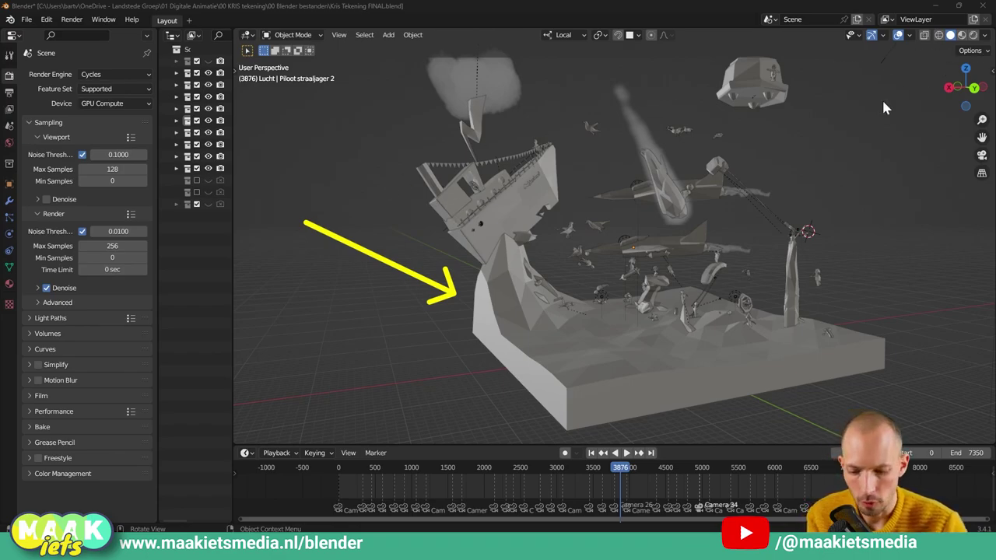
Switch the lighting to MatCap and apply the red MatCap to the diorama.
left_click(986, 35)
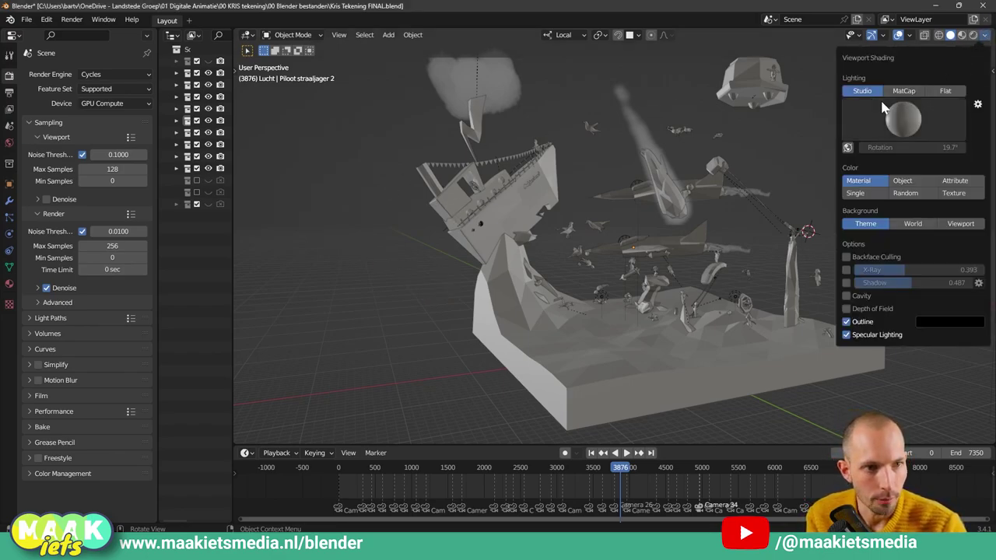
left_click(901, 117)
left_click(771, 159)
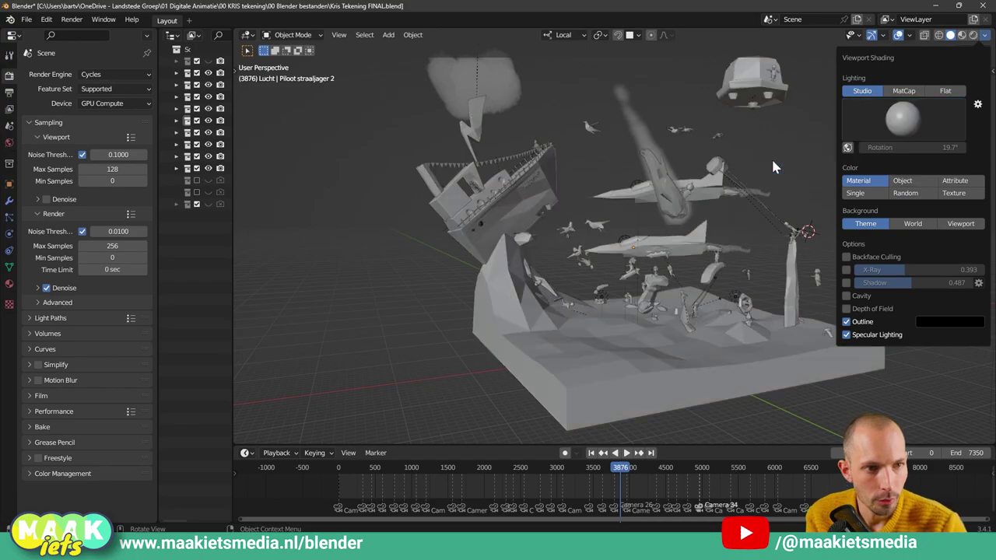
left_click(911, 92)
left_click(904, 121)
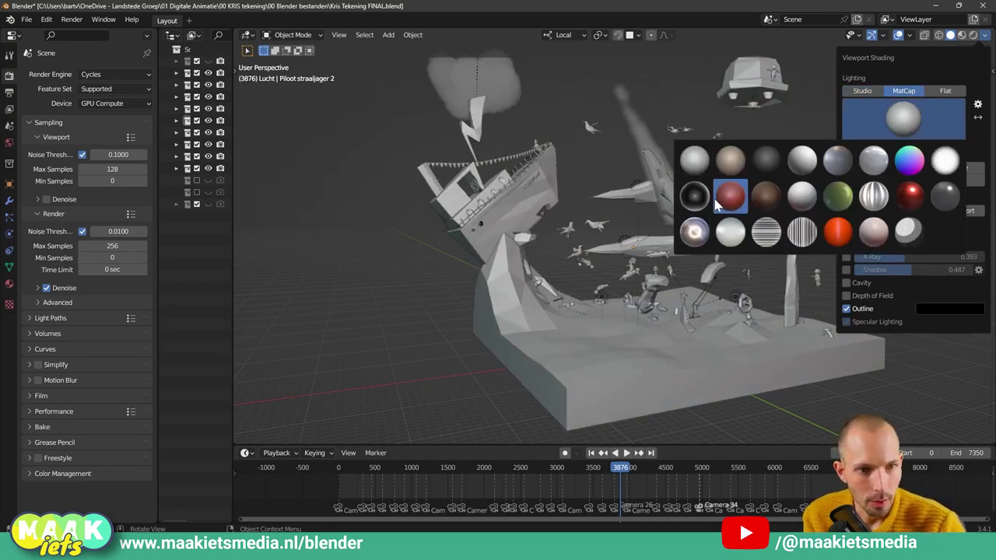
left_click(717, 202)
scroll(563, 257, "up", 4)
scroll(575, 263, "up", 2)
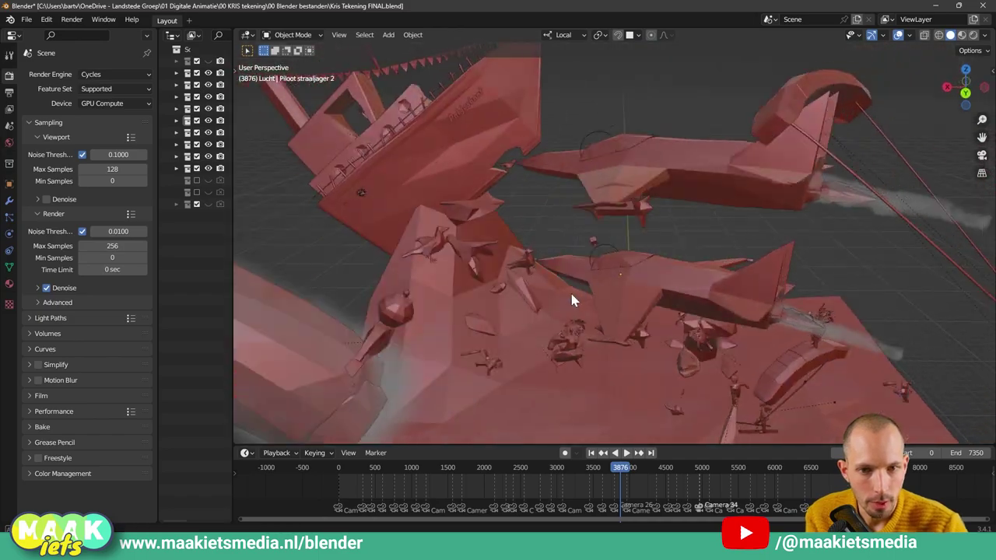
mouse_move(571, 300)
middle_mouse_down()
mouse_move(629, 266)
mouse_move(644, 285)
mouse_move(783, 213)
mouse_move(760, 245)
mouse_move(727, 233)
mouse_move(726, 210)
mouse_move(767, 200)
mouse_move(654, 151)
mouse_move(633, 163)
mouse_move(746, 233)
middle_mouse_up()
Switch the viewport lighting to Flat and view the scene from a tilted angle.
left_click(987, 36)
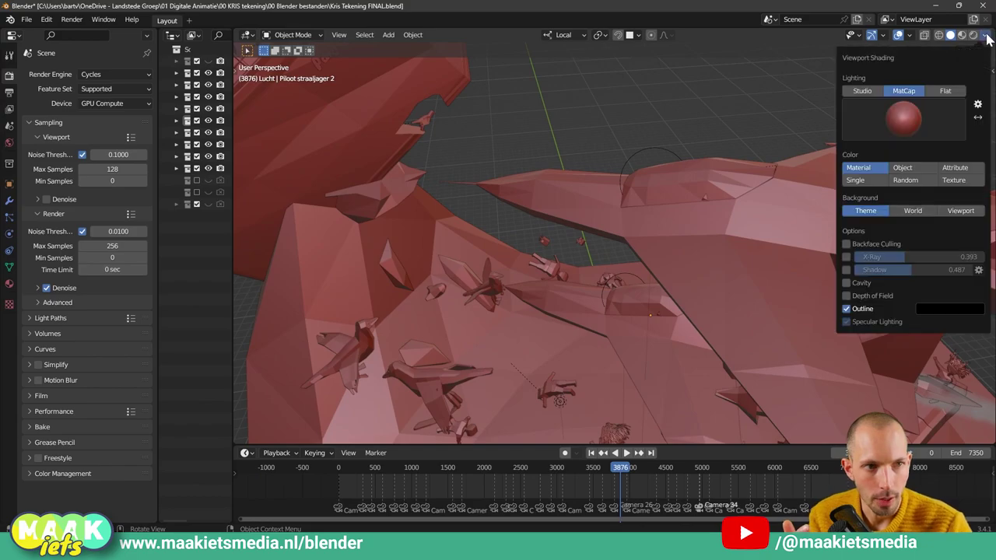
left_click(944, 91)
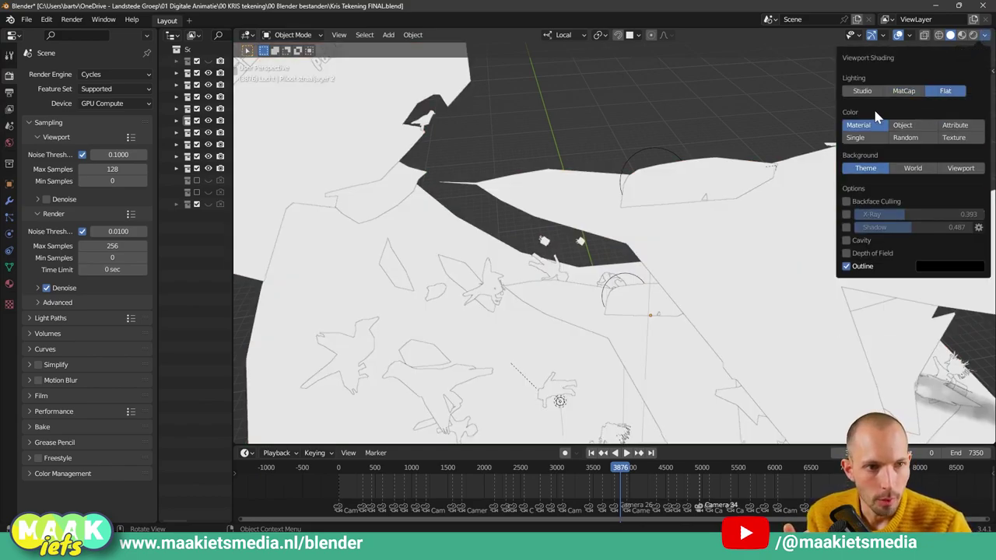
mouse_move(668, 177)
middle_mouse_down()
mouse_move(630, 226)
mouse_move(599, 233)
middle_mouse_up()
Return to Studio lighting and rotate the studio light to 87.1°.
left_click(985, 36)
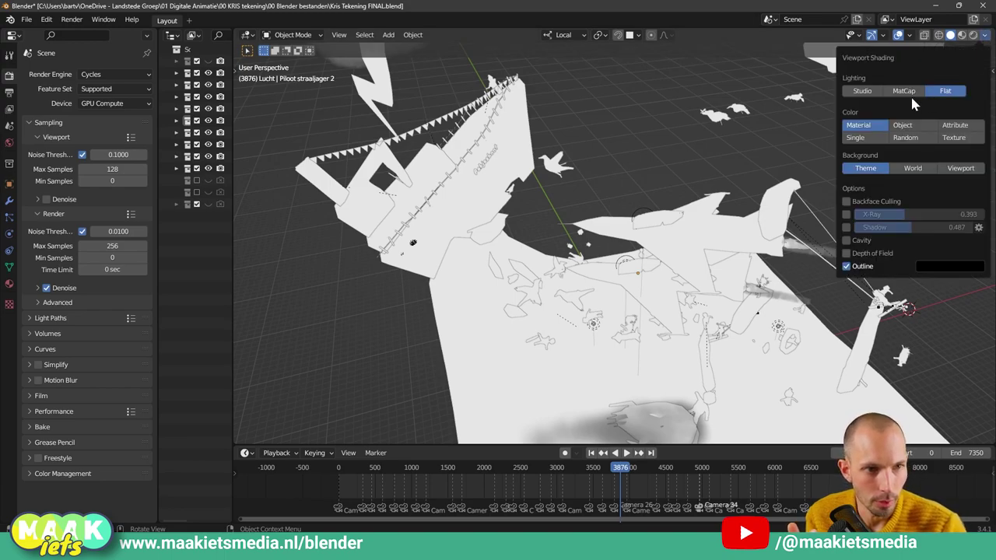
left_click(863, 92)
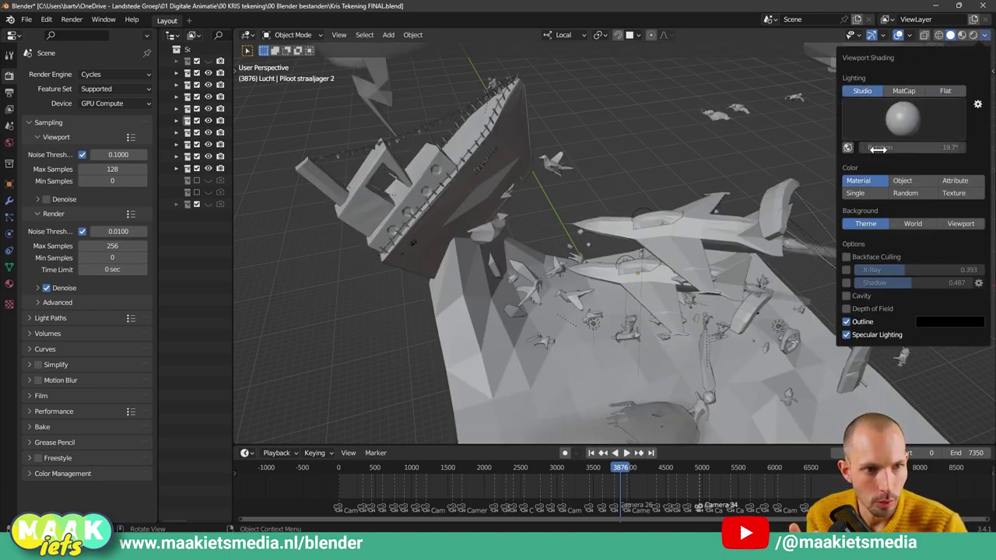
mouse_move(879, 149)
left_mouse_down()
mouse_move(945, 147)
mouse_move(877, 148)
left_mouse_up()
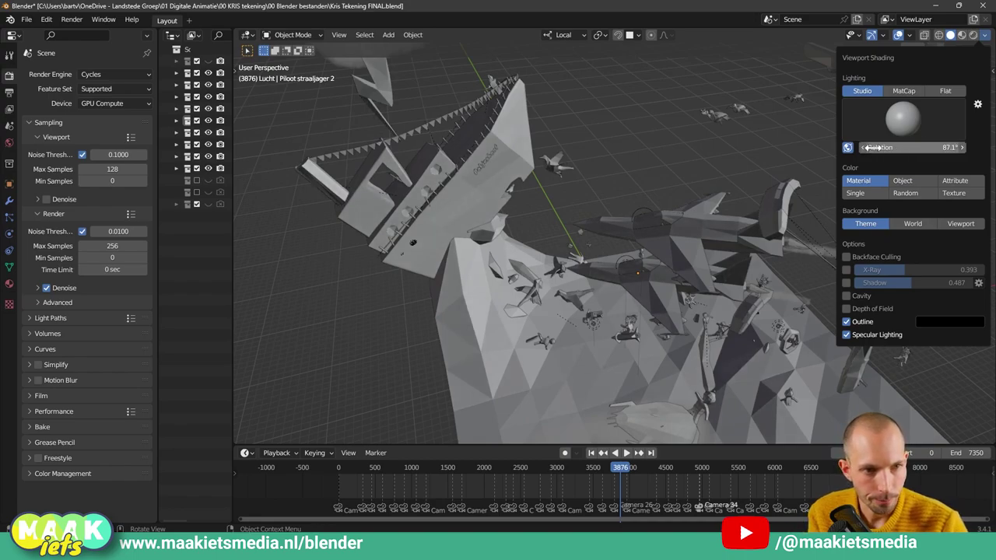
middle_click_drag(778, 195, 764, 210)
middle_click_drag(653, 260, 701, 234)
left_click(986, 40)
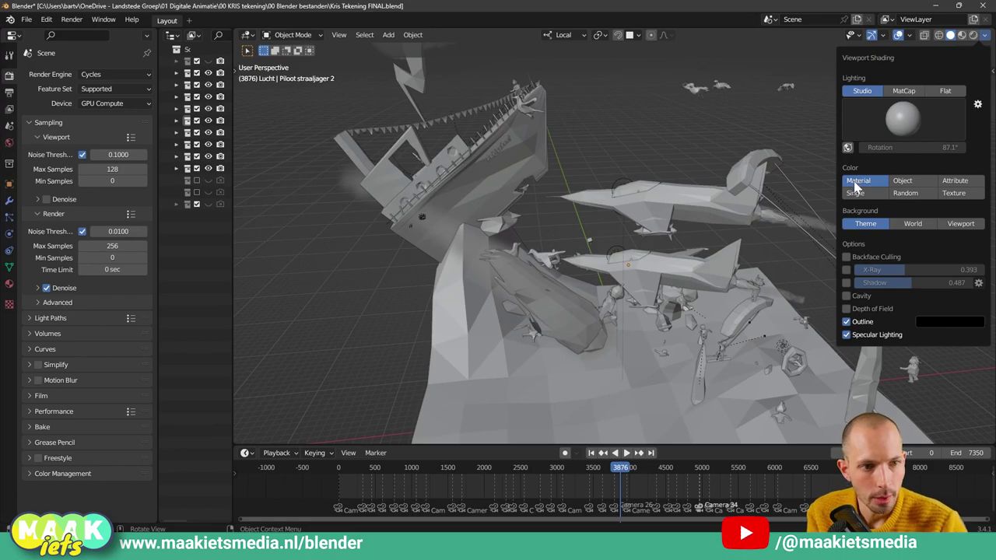
Cycle the colour mode through Object, Attribute and Texture, ending on Random.
left_click(903, 180)
left_click(954, 181)
left_click(953, 193)
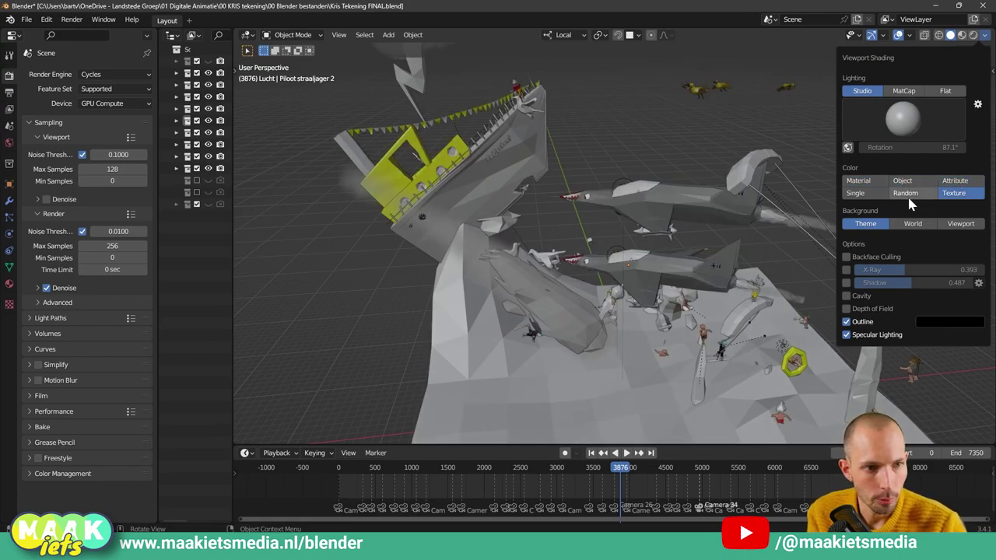
left_click(905, 192)
mouse_move(688, 221)
middle_mouse_down()
mouse_move(679, 219)
mouse_move(753, 225)
mouse_move(638, 224)
middle_mouse_up()
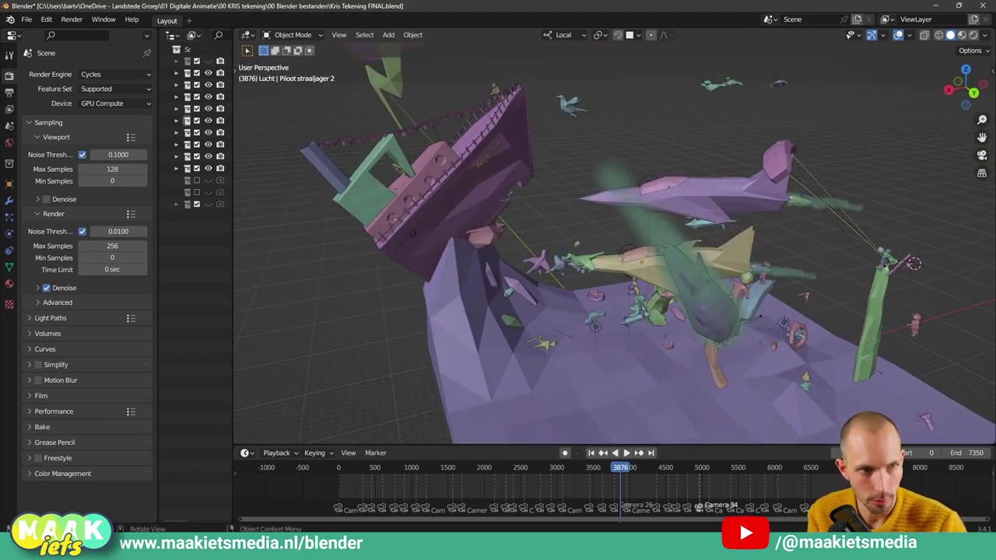
left_click(985, 37)
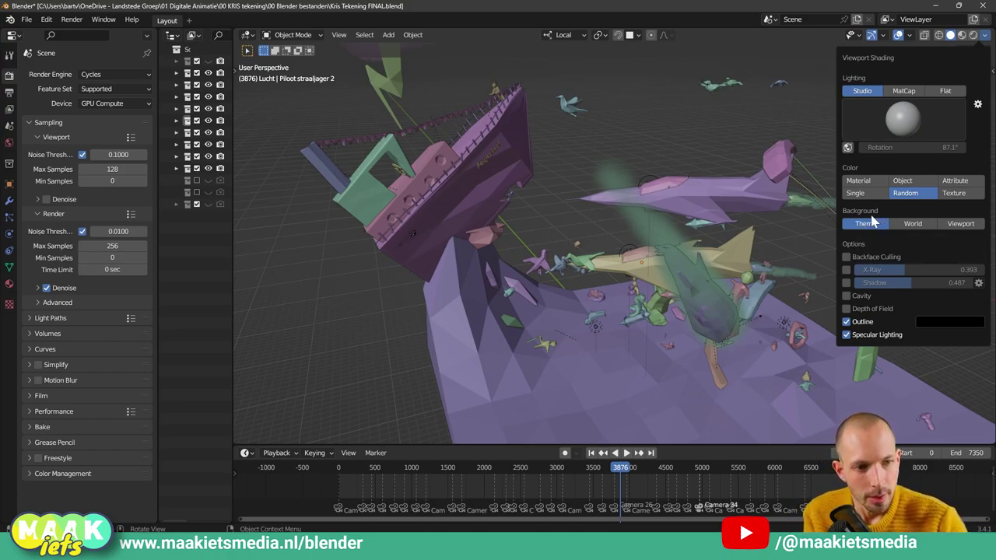
mouse_move(778, 195)
middle_mouse_down()
mouse_move(632, 142)
mouse_move(657, 161)
middle_mouse_up()
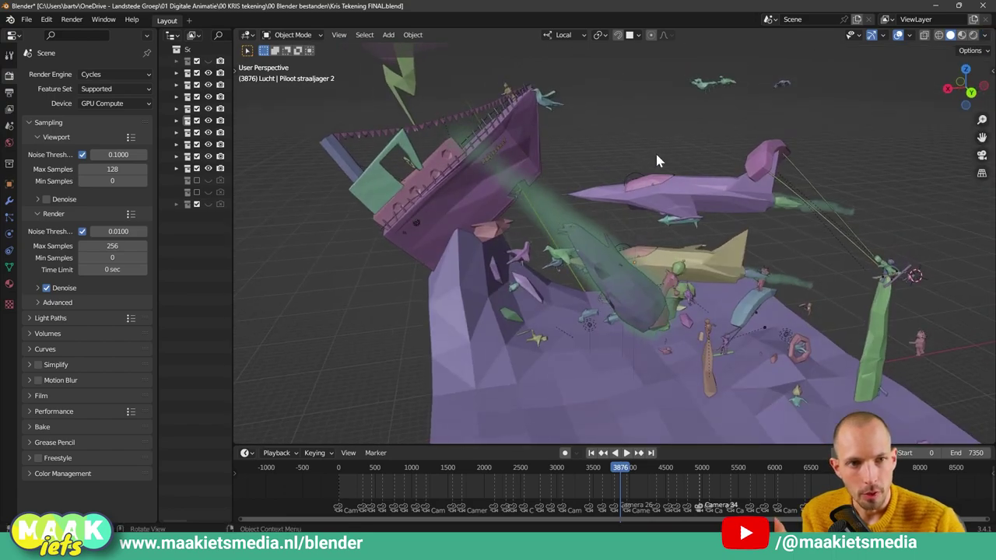
Set the viewport background to a custom light blue Viewport colour.
left_click(985, 35)
left_click(915, 224)
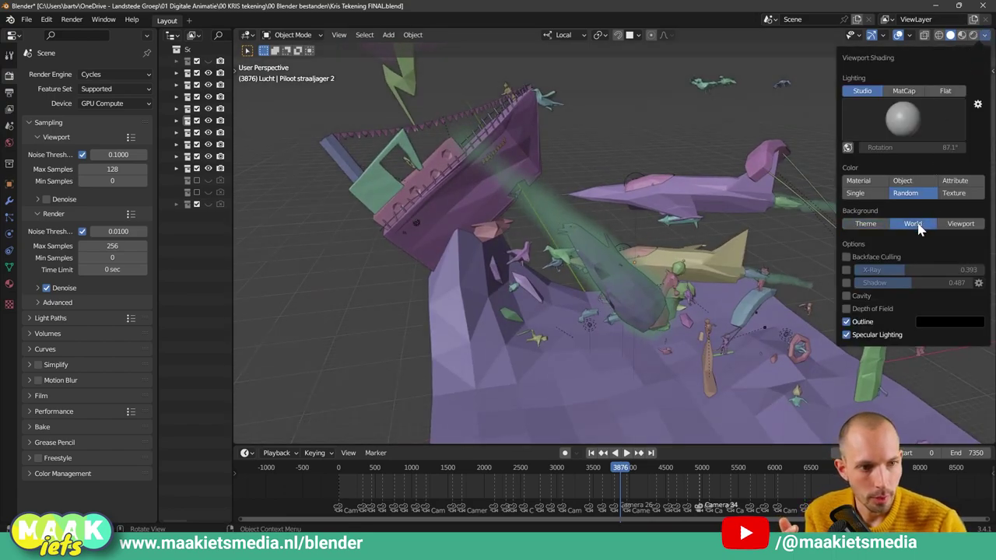
left_click(960, 225)
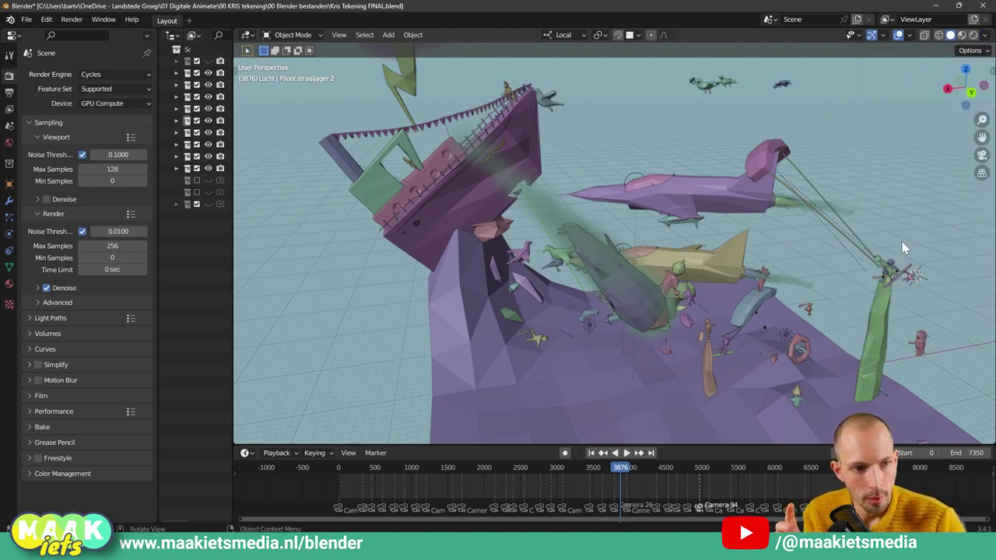
Switch the object colour mode to Material and orbit around the jet.
left_click(986, 35)
left_click(858, 180)
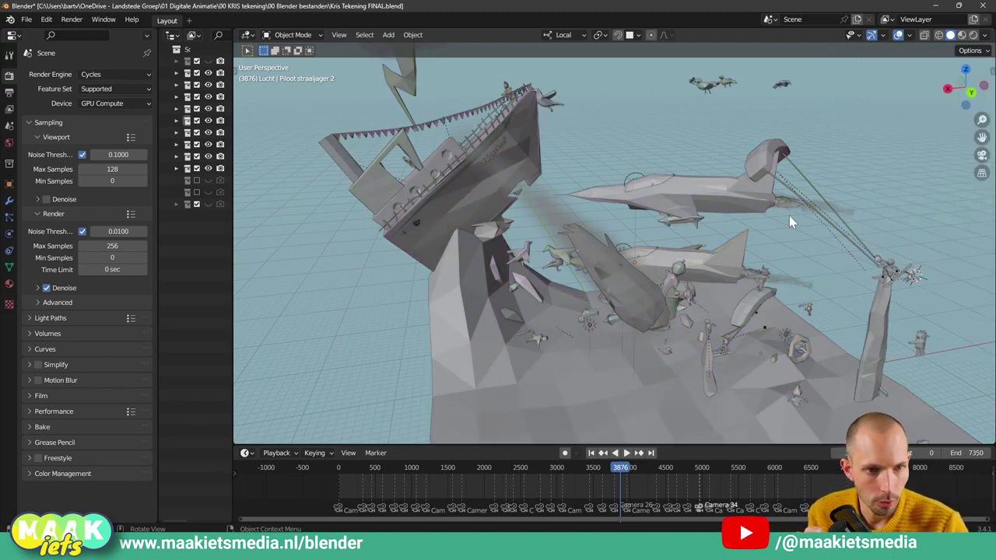
scroll(782, 226, "up", 4)
scroll(767, 247, "up", 2)
scroll(743, 241, "up", 2)
mouse_move(736, 236)
middle_mouse_down()
mouse_move(868, 228)
mouse_move(850, 221)
mouse_move(871, 195)
mouse_move(848, 187)
mouse_move(716, 240)
mouse_move(769, 244)
mouse_move(833, 200)
middle_mouse_up()
Turn off Backface Culling and set the X-Ray alpha to 0.243.
left_click(985, 36)
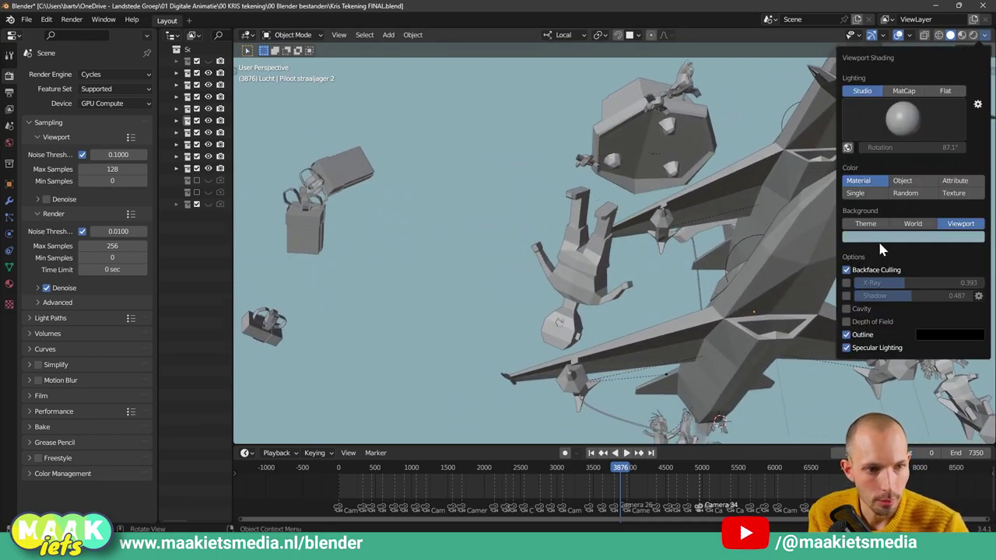
left_click(849, 271)
left_click(848, 283)
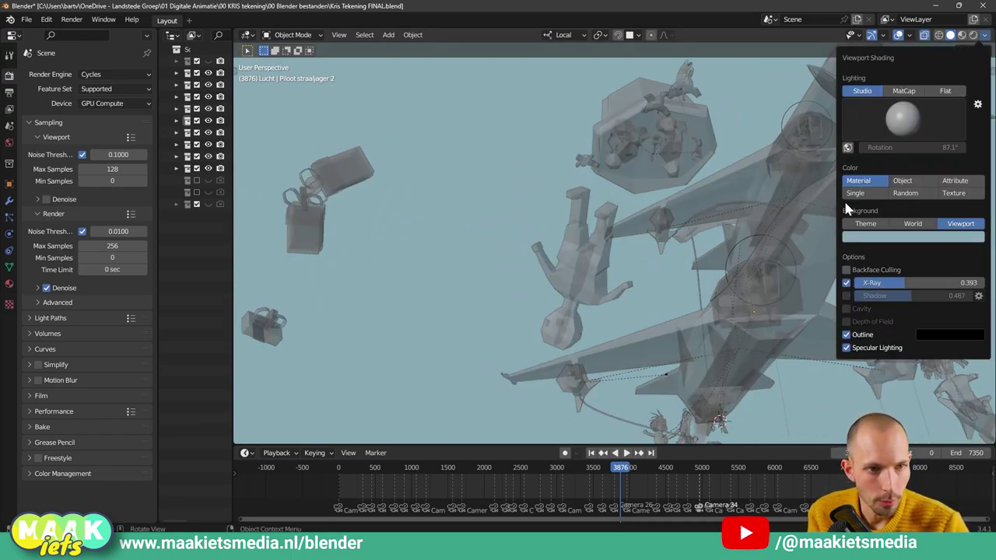
mouse_move(905, 283)
left_mouse_down()
mouse_move(877, 283)
mouse_move(886, 283)
left_mouse_up()
left_click(847, 283)
left_click(847, 283)
left_click(847, 283)
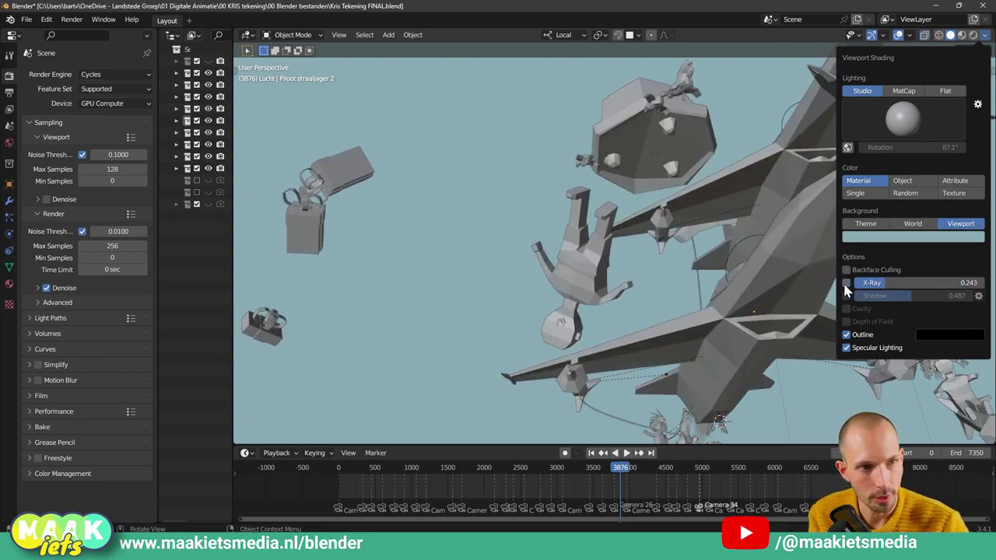
left_click(846, 285)
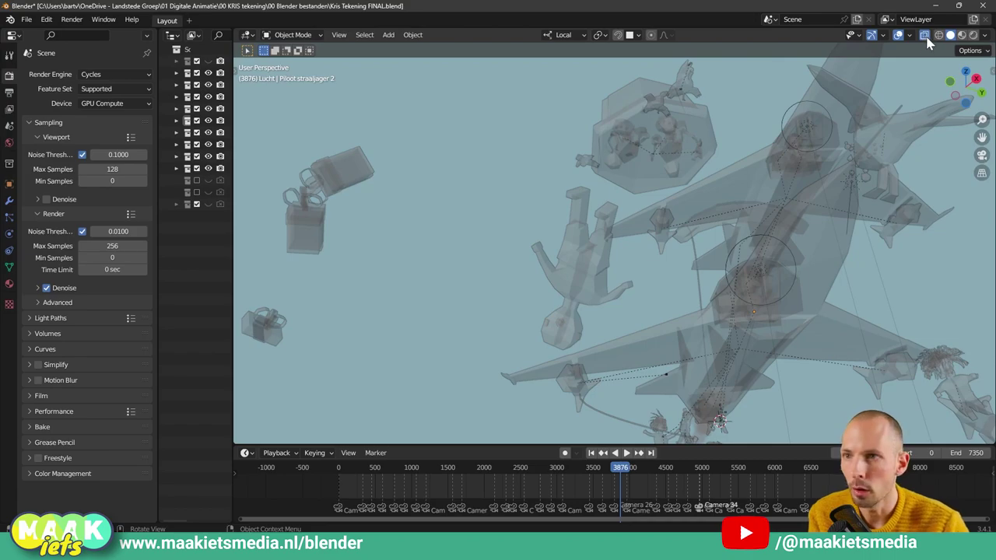
Turn X-Ray off and zoom out to see the whole diorama.
left_click(984, 36)
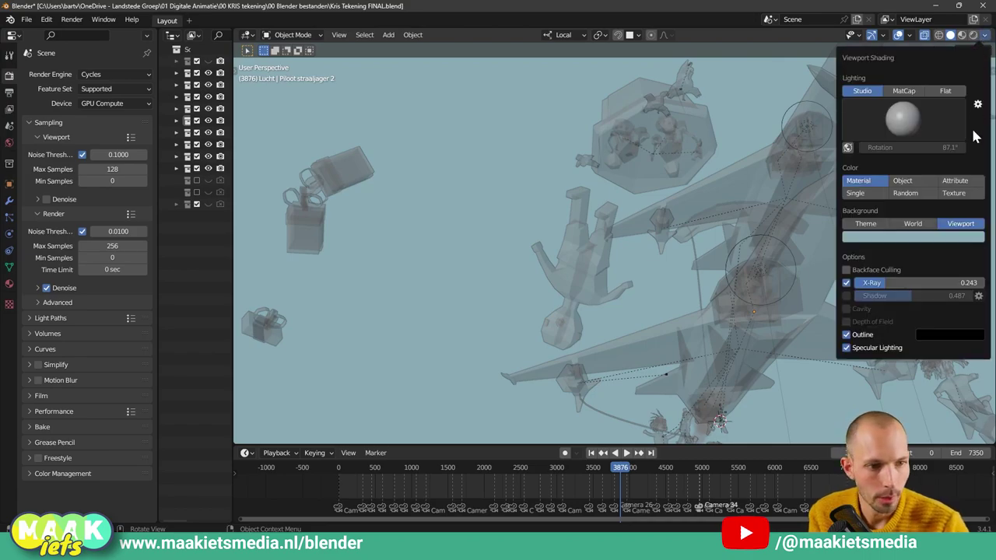
left_click(846, 283)
scroll(754, 294, "up", 6)
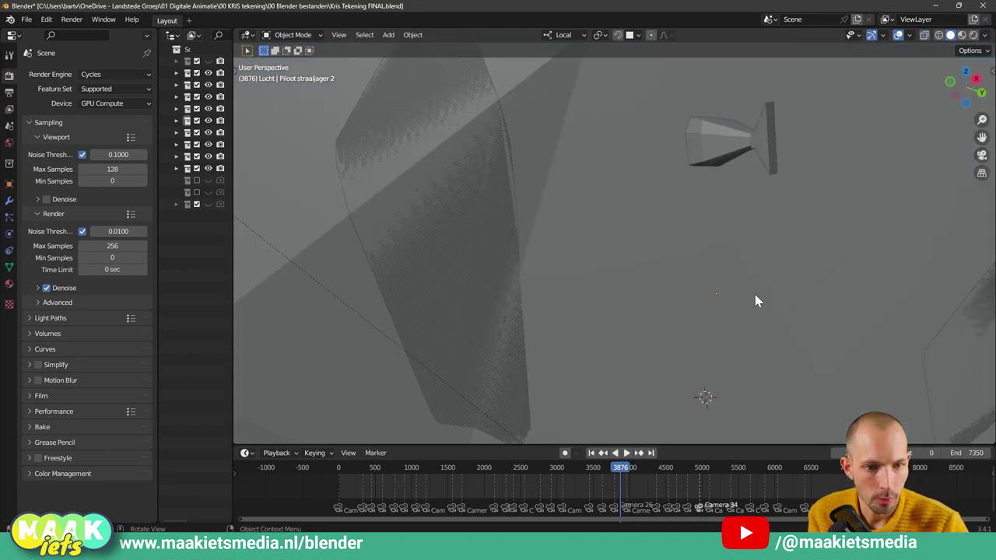
scroll(751, 283, "down", 5)
scroll(718, 320, "down", 3)
mouse_move(655, 347)
middle_mouse_down()
mouse_move(735, 312)
mouse_move(715, 289)
mouse_move(718, 334)
mouse_move(790, 319)
mouse_move(551, 225)
middle_mouse_up()
scroll(599, 186, "down", 3)
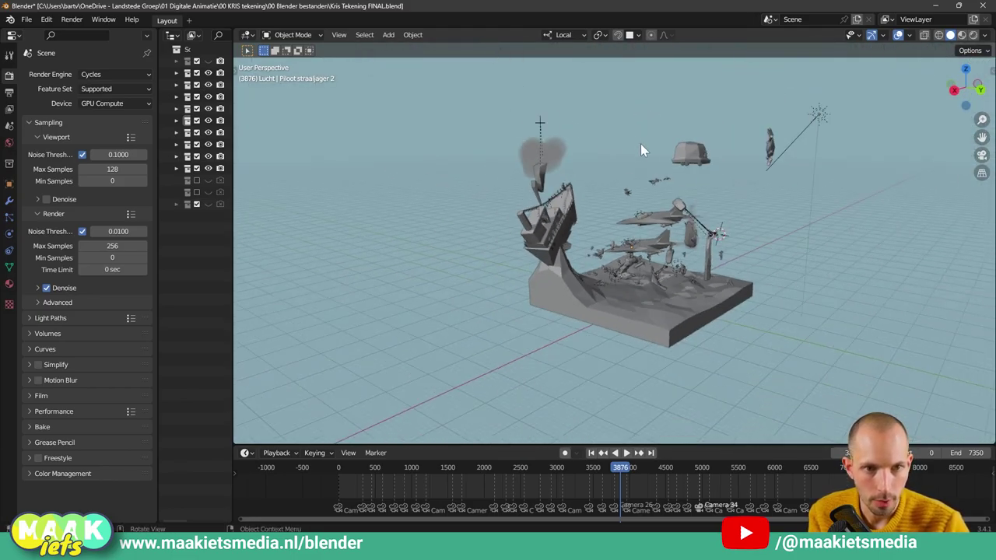
Select the Sun and switch off viewport Shadow.
left_click(820, 114)
scroll(801, 163, "up", 3)
mouse_move(786, 204)
middle_mouse_down()
mouse_move(703, 247)
mouse_move(658, 304)
mouse_move(829, 133)
middle_mouse_up()
left_click(985, 37)
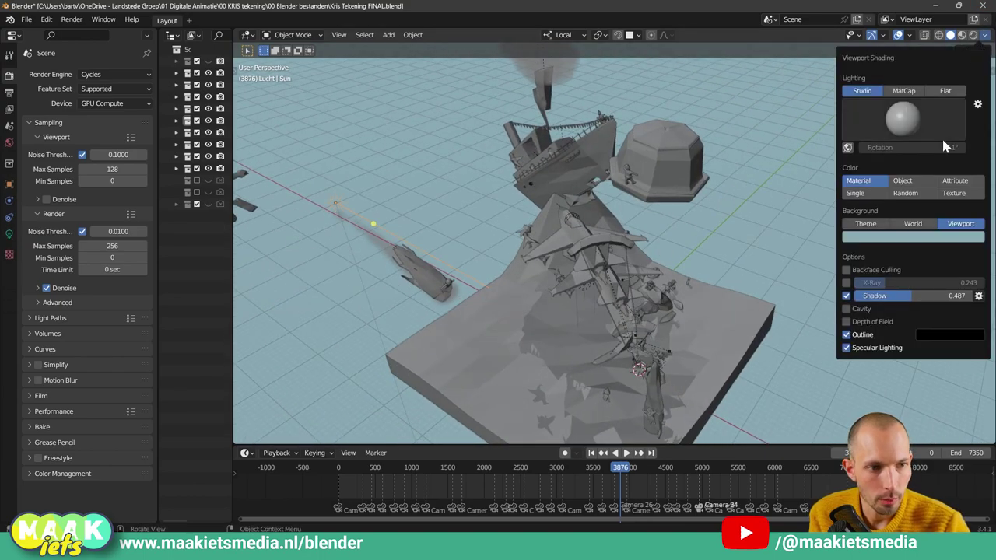
left_click(847, 296)
left_click(847, 296)
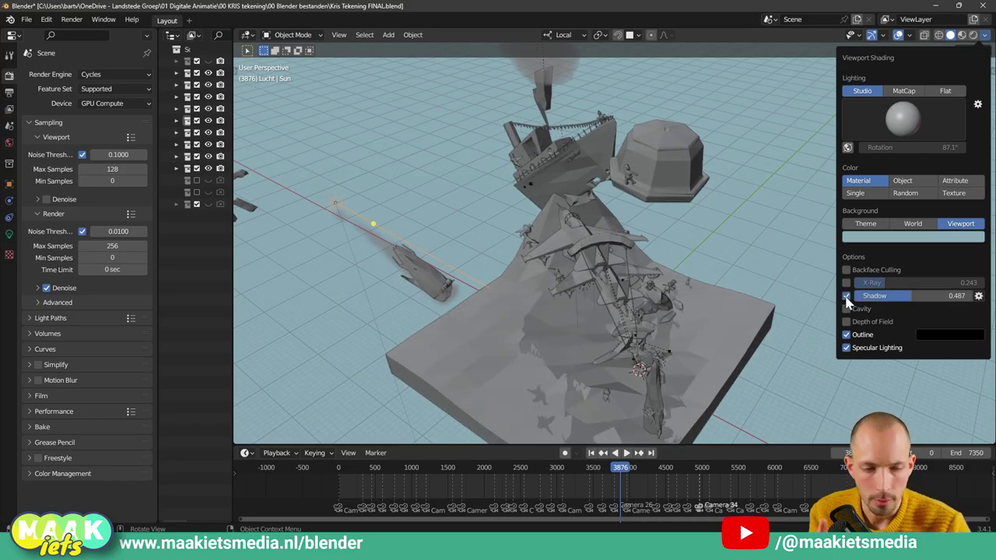
left_click(846, 296)
Turn on Cavity shading, inspect the scene closer, then turn Cavity off.
left_click(846, 309)
scroll(610, 348, "up", 2)
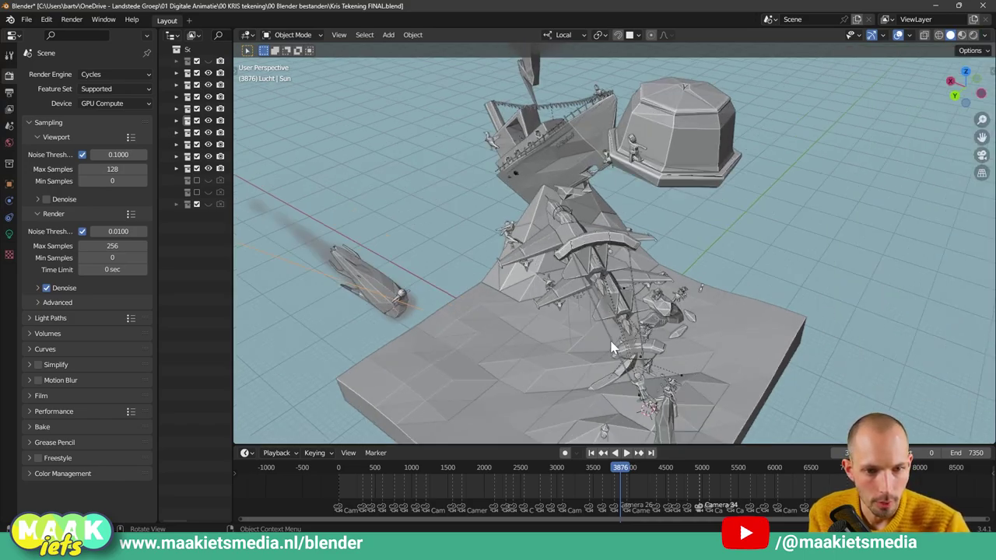
scroll(610, 348, "up", 3)
middle_click_drag(611, 348, 656, 309)
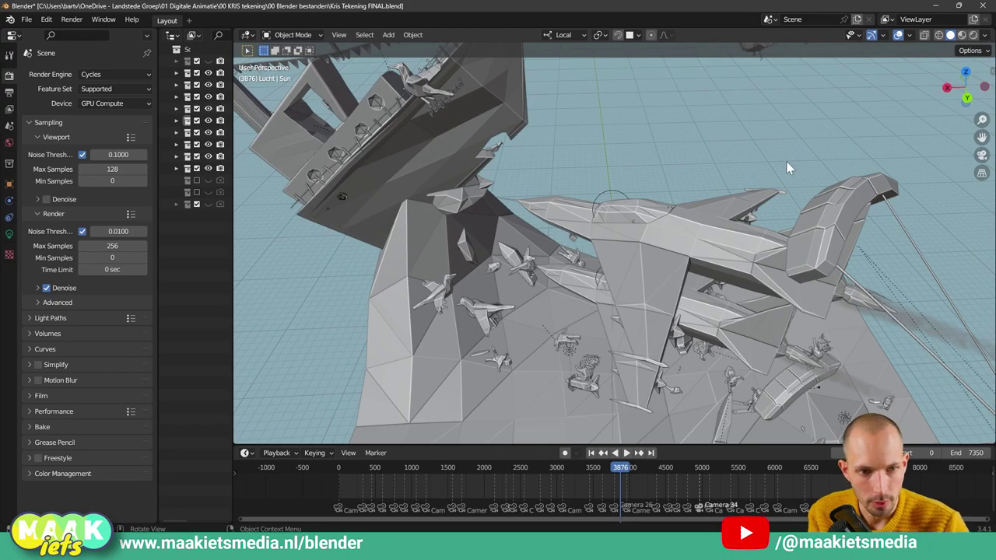
middle_click_drag(788, 167, 782, 220)
left_click(985, 35)
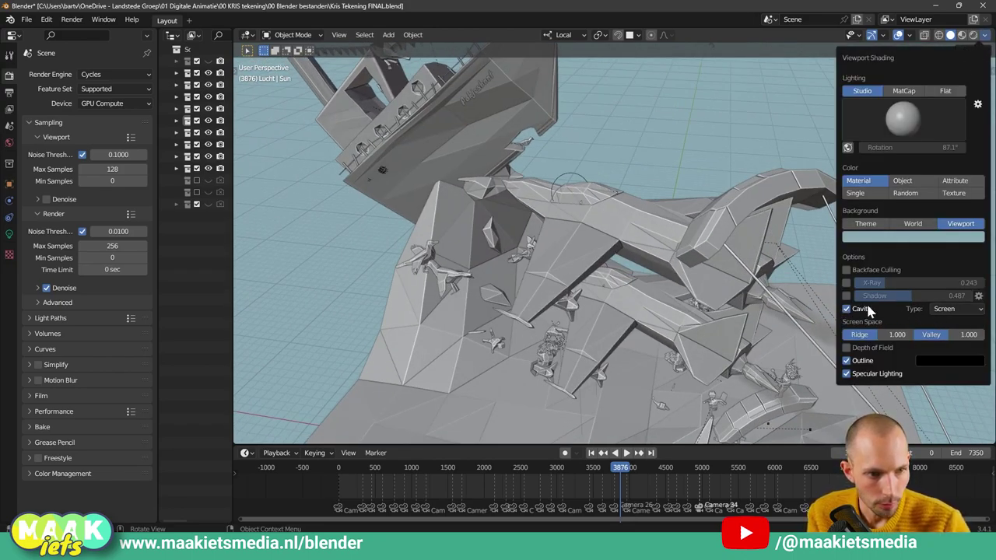
left_click(849, 313)
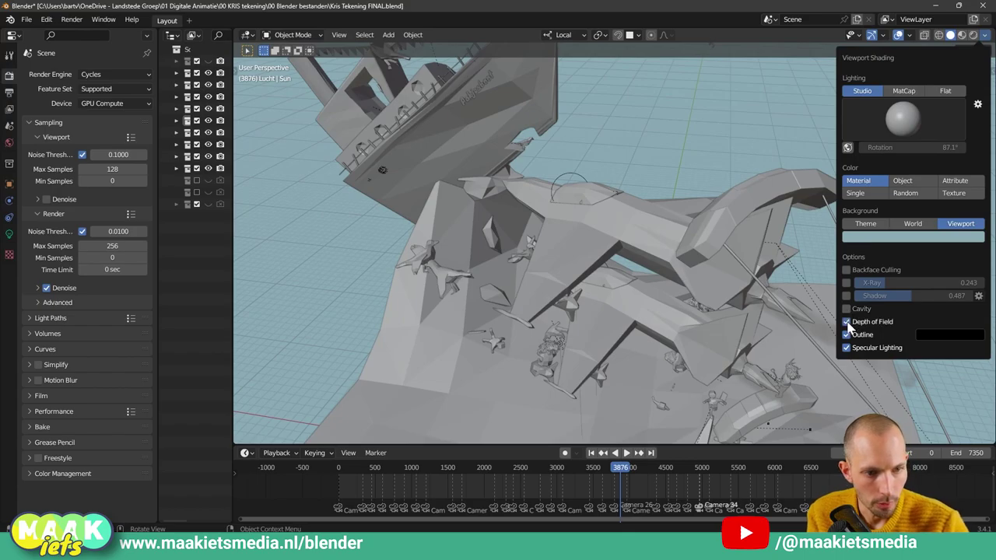
middle_click_drag(694, 261, 817, 160)
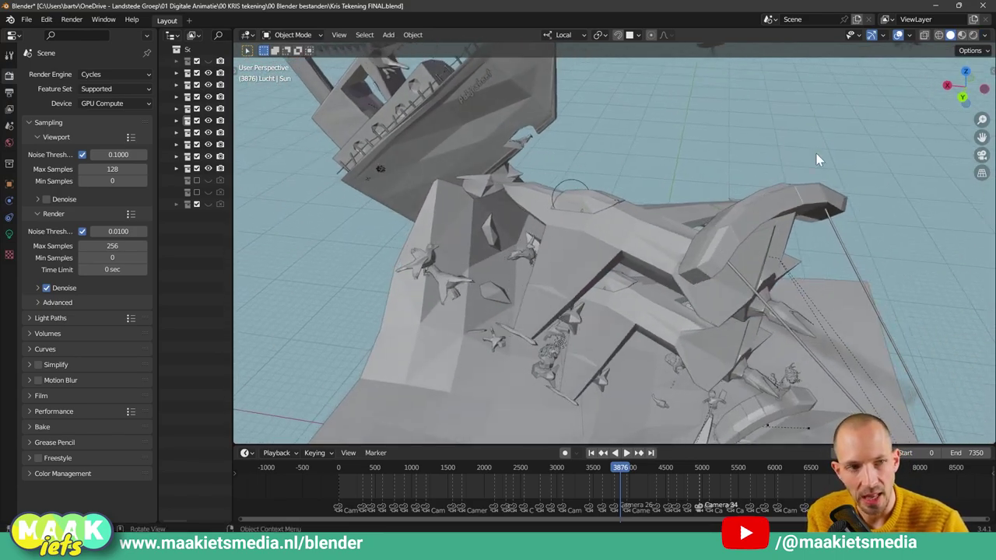
Turn off Depth of Field and Specular Lighting in the viewport shading.
left_click(985, 40)
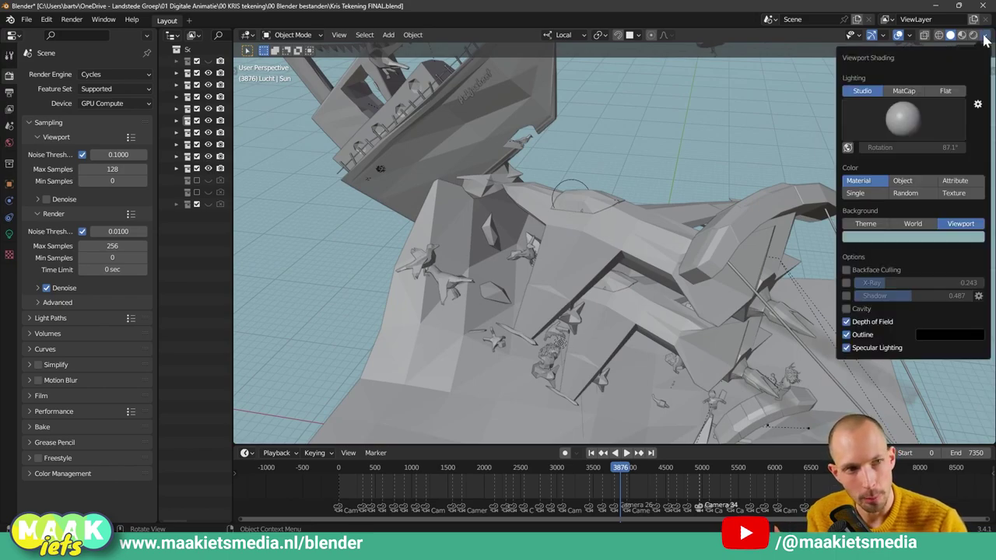
left_click(847, 322)
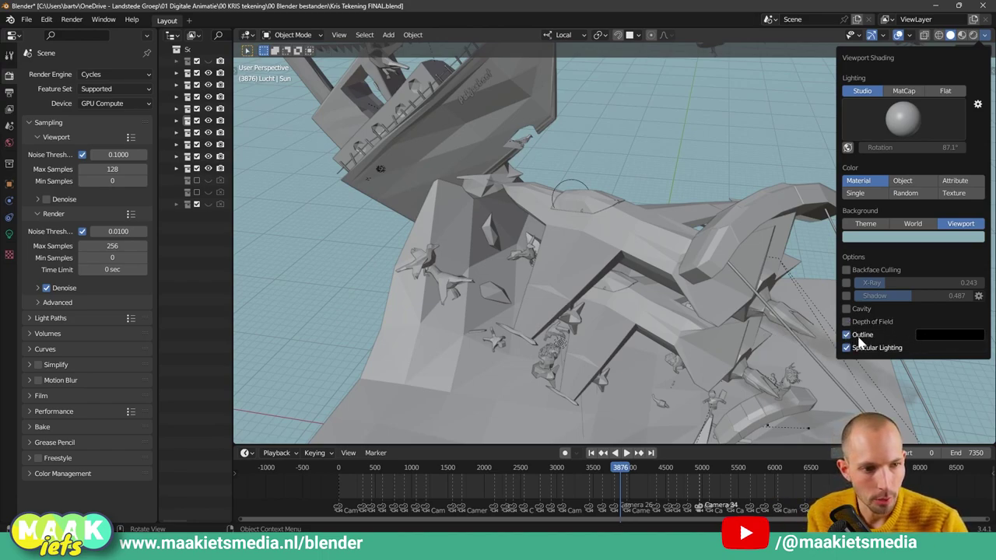
left_click(847, 349)
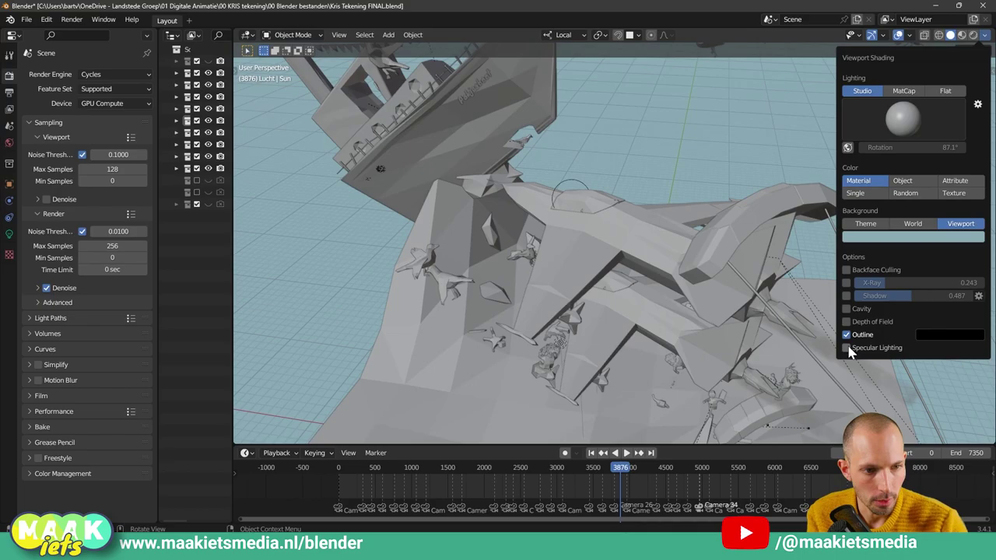
mouse_move(623, 310)
middle_mouse_down()
mouse_move(714, 277)
mouse_move(667, 289)
middle_mouse_up()
scroll(667, 289, "down", 5)
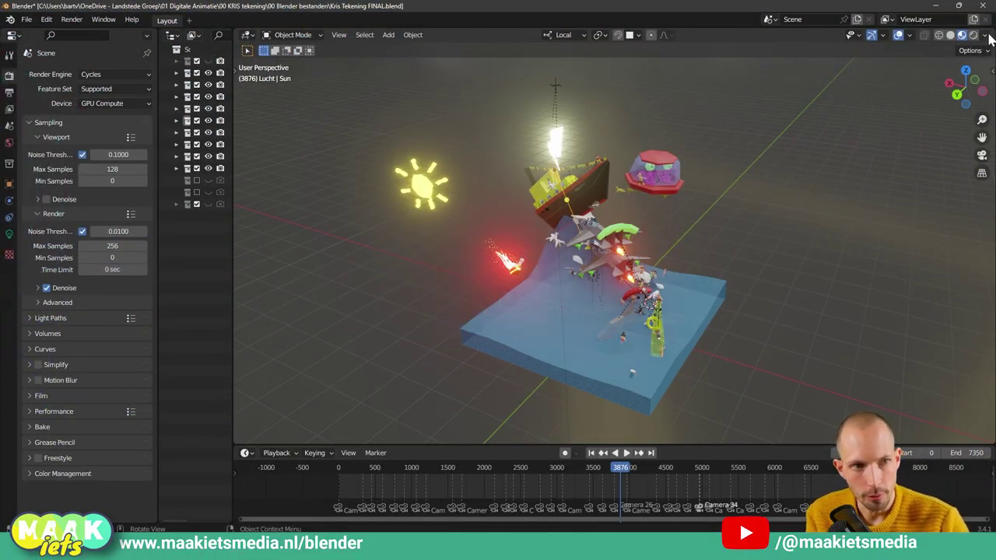
Set the Material Preview World Opacity to 0 to hide the world background.
left_click(987, 35)
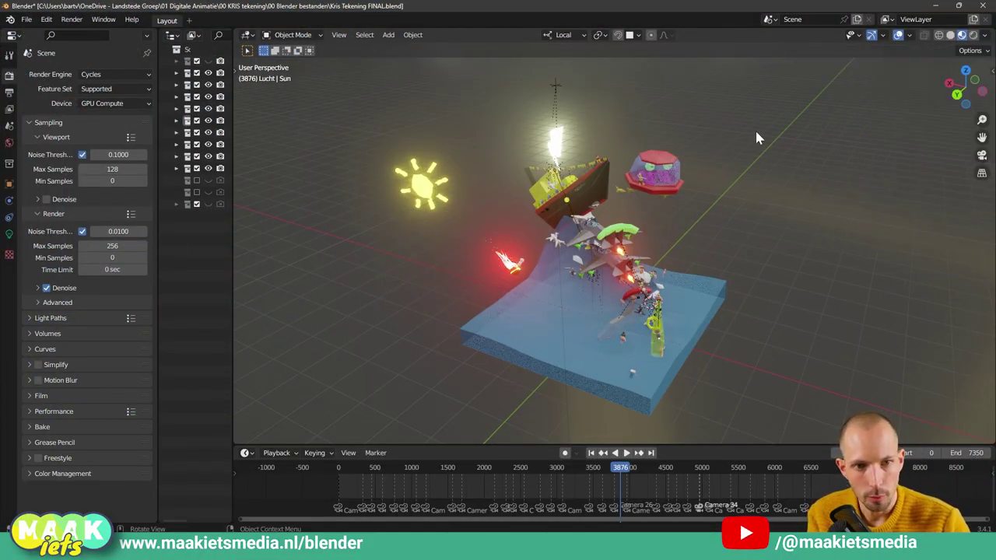
mouse_move(757, 138)
middle_mouse_down()
mouse_move(711, 115)
mouse_move(736, 128)
middle_mouse_up()
left_click(987, 36)
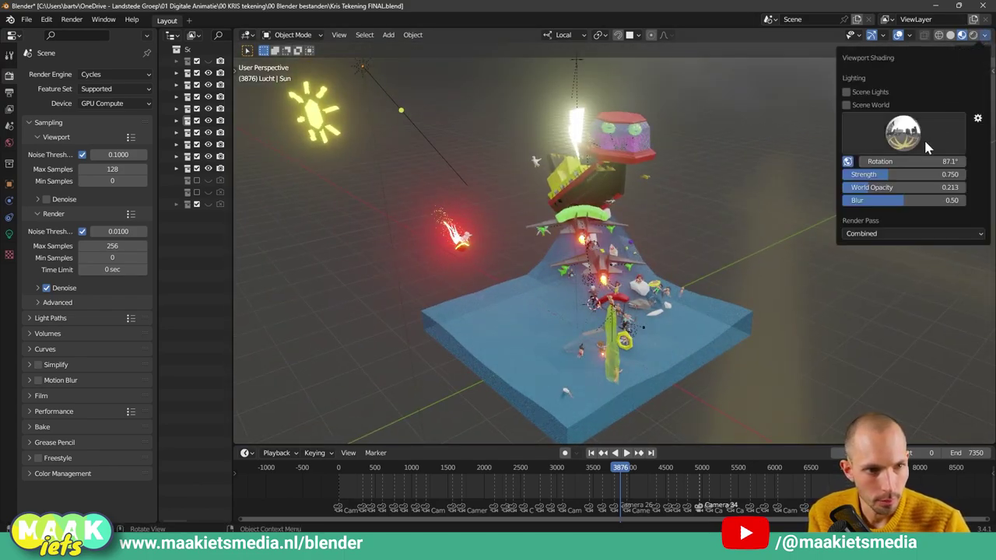
left_click_drag(883, 188, 844, 188)
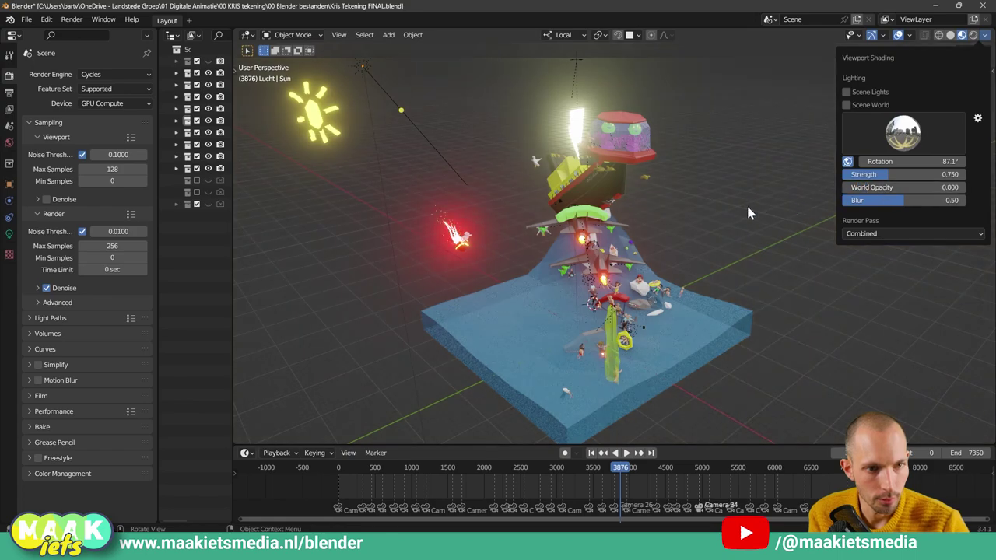
middle_click_drag(774, 171, 787, 169)
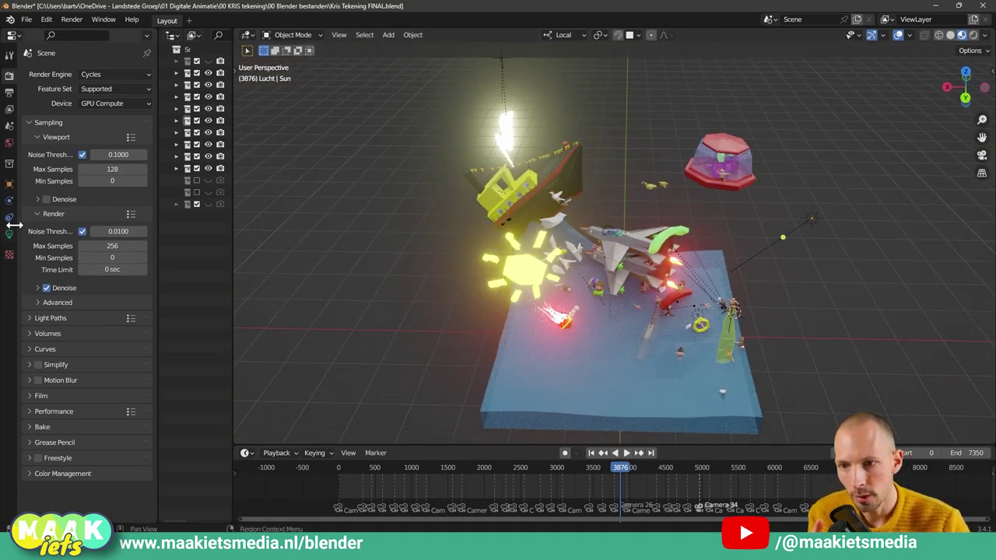
Select the UFO and show Material Properties with the yellow Zon Principled BSDF.
scroll(729, 150, "up", 3)
left_click(805, 80)
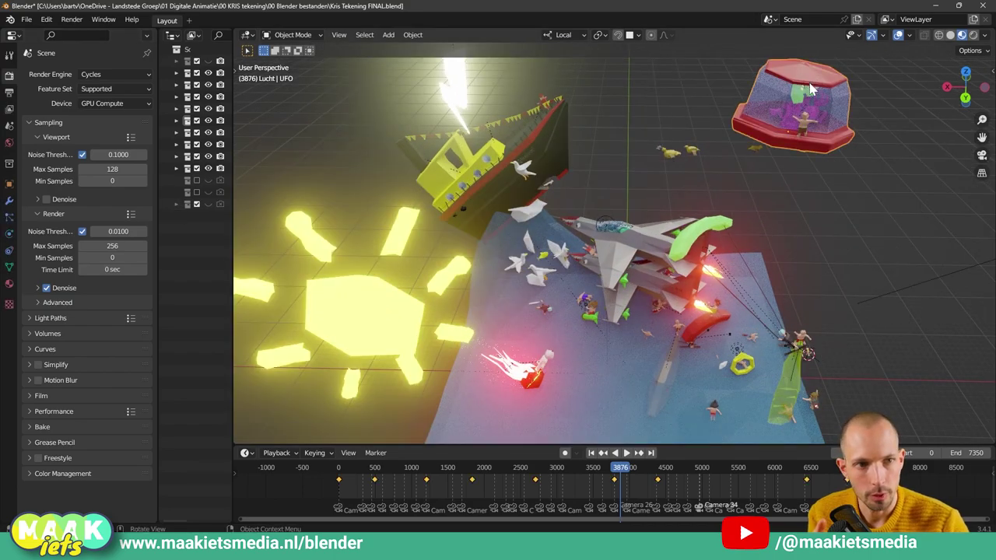
mouse_move(806, 80)
middle_mouse_down()
mouse_move(730, 97)
mouse_move(644, 97)
middle_mouse_up()
left_click(9, 286)
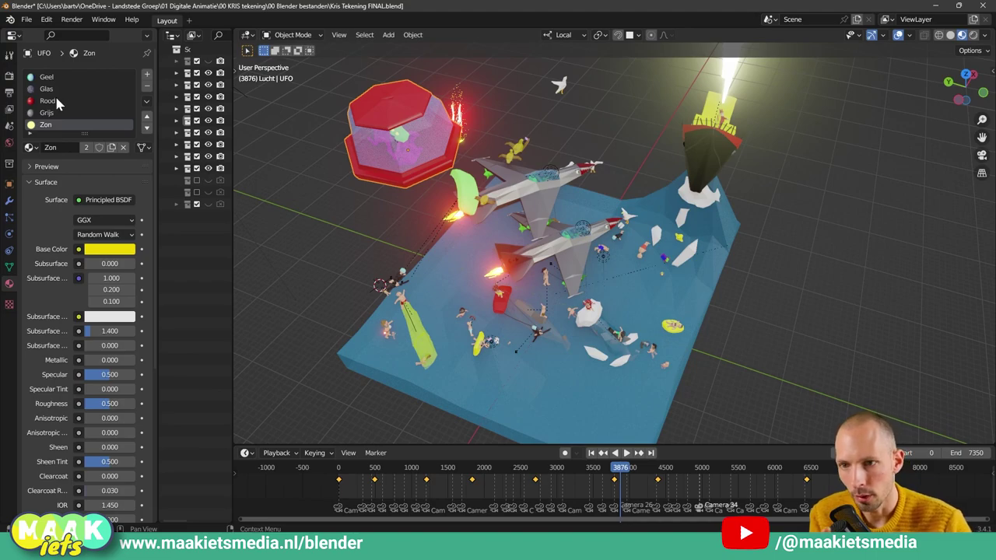
mouse_move(430, 219)
middle_mouse_down()
mouse_move(436, 197)
mouse_move(609, 164)
middle_mouse_up()
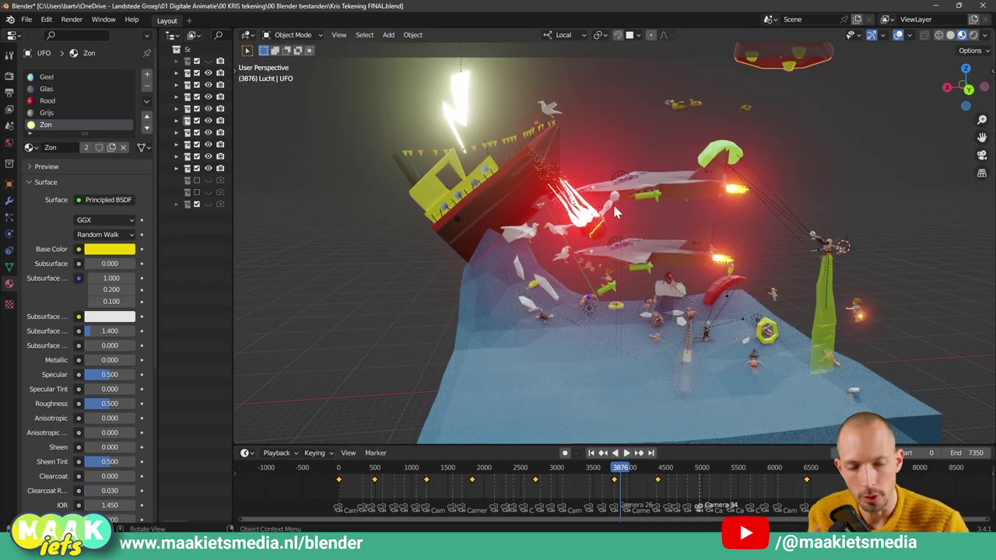
mouse_move(614, 212)
middle_mouse_down()
mouse_move(742, 185)
mouse_move(598, 222)
mouse_move(674, 231)
mouse_move(744, 222)
mouse_move(751, 209)
mouse_move(676, 174)
mouse_move(726, 181)
middle_mouse_up()
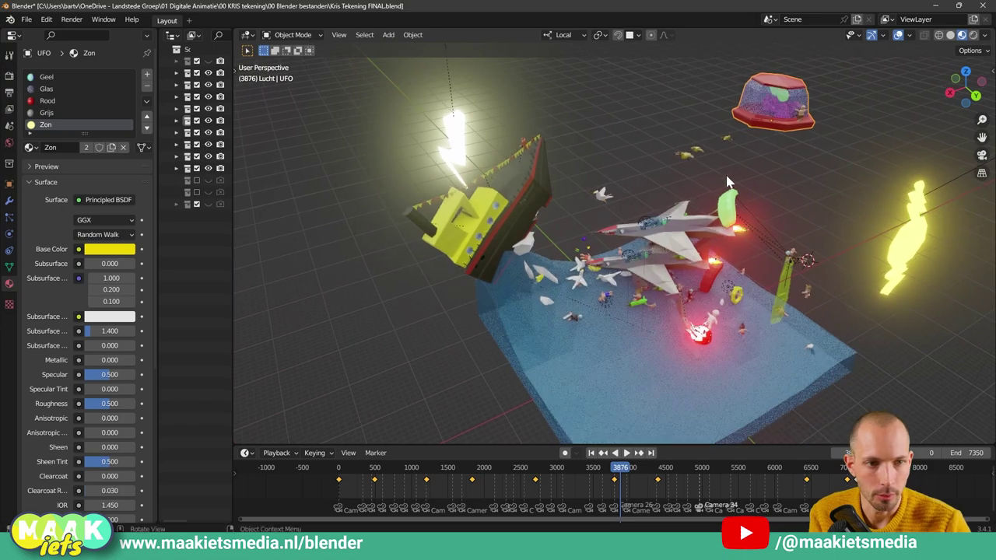
Enable Scene Lights so the preview uses the scene's own lamps.
left_click(985, 35)
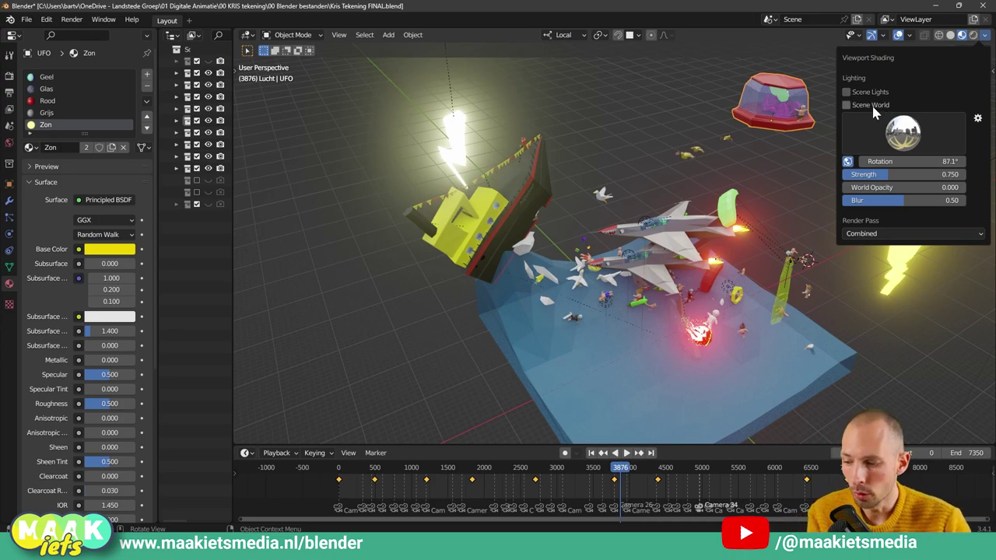
left_click(847, 92)
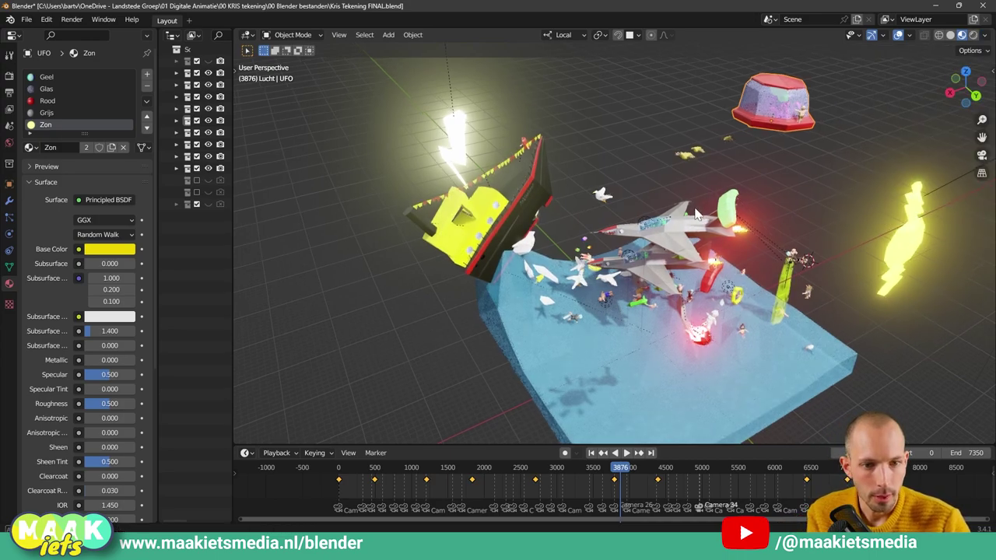
mouse_move(747, 218)
middle_mouse_down()
mouse_move(633, 194)
mouse_move(770, 157)
middle_mouse_up()
scroll(770, 157, "down", 3)
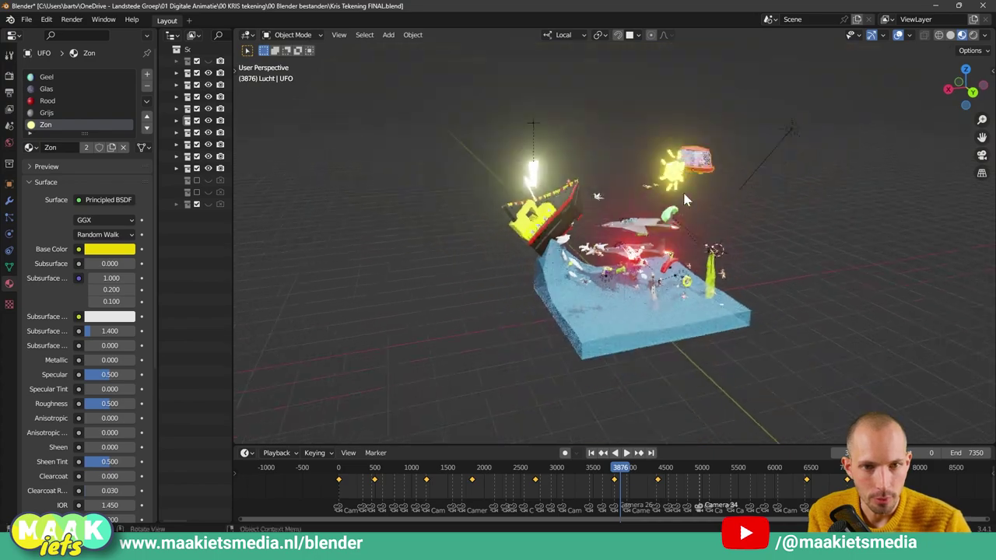
Move the sun lamp with G and re-aim its light direction.
left_click(792, 128)
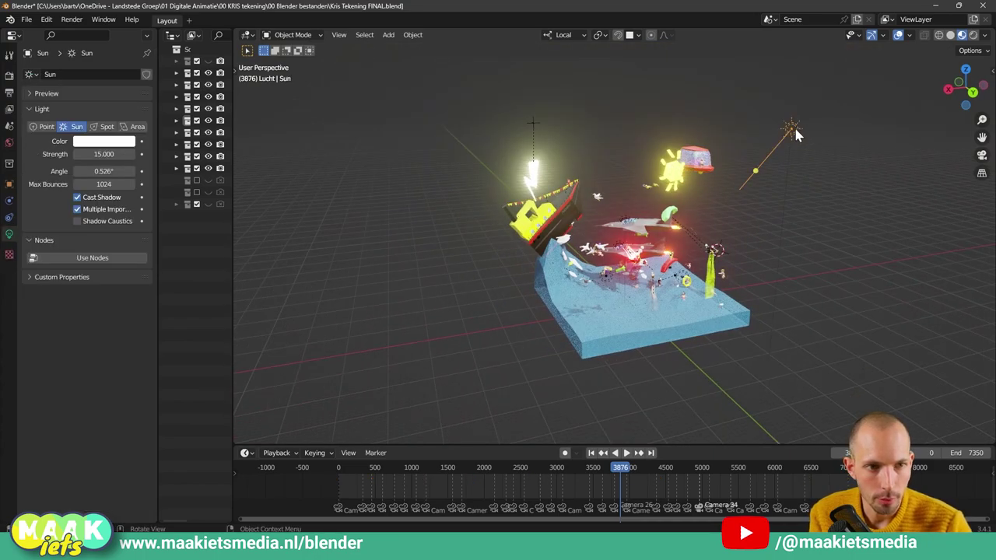
key("g")
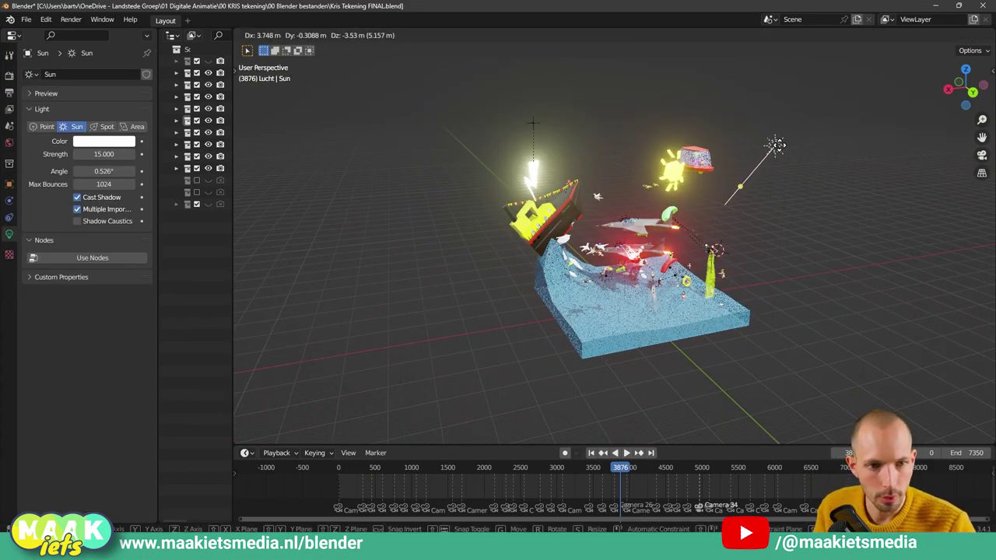
left_click(826, 177)
mouse_move(826, 178)
middle_mouse_down()
mouse_move(706, 191)
mouse_move(656, 141)
mouse_move(739, 160)
middle_mouse_up()
middle_click_drag(853, 153, 783, 171)
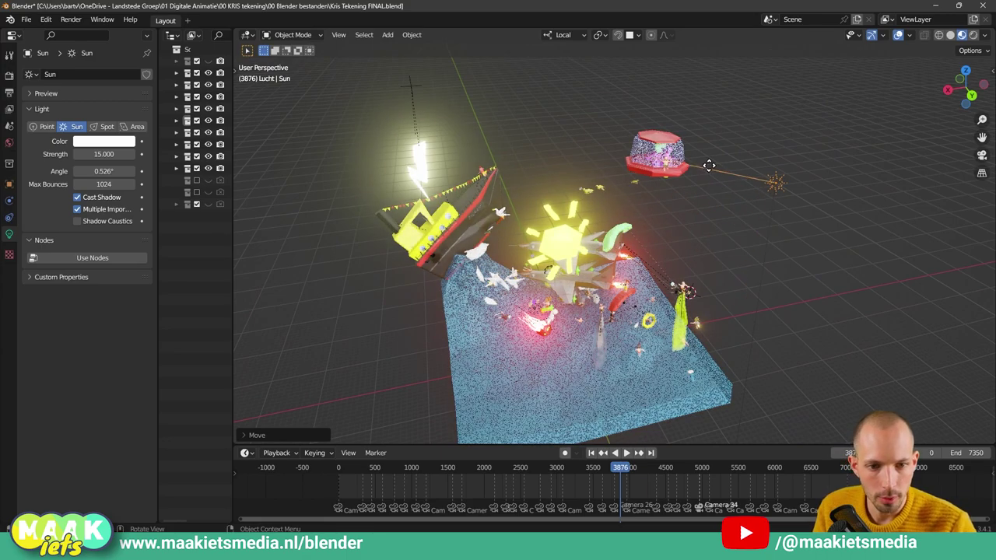
left_click_drag(644, 311, 628, 358)
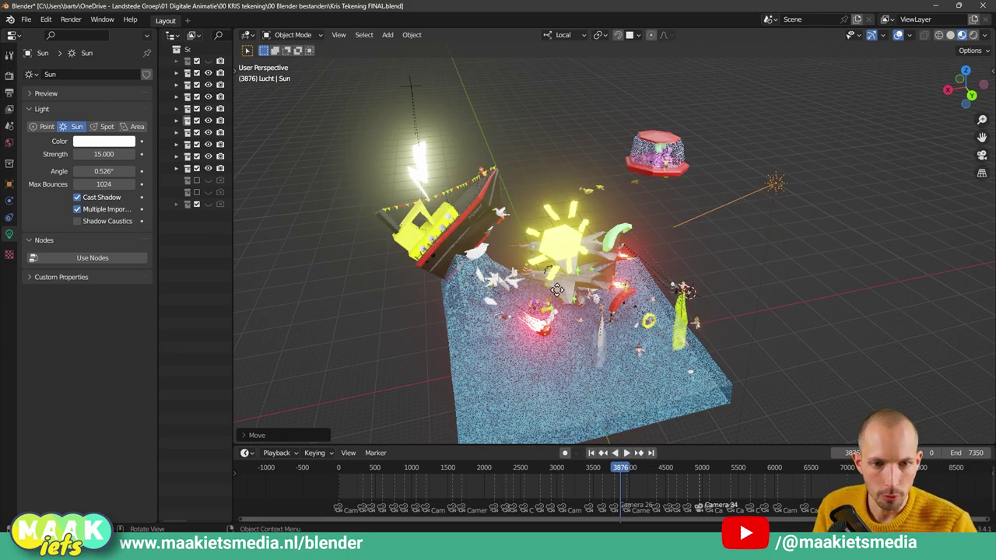
mouse_move(702, 301)
middle_mouse_down()
mouse_move(632, 273)
mouse_move(892, 115)
middle_mouse_up()
Turn on Scene World for the light-blue world background.
left_click(984, 35)
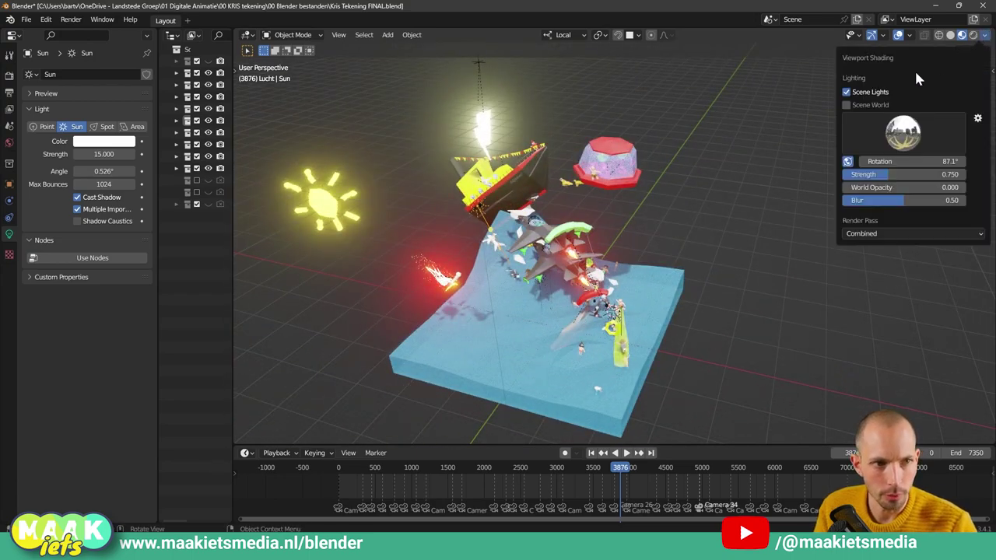
left_click(962, 37)
left_click(985, 37)
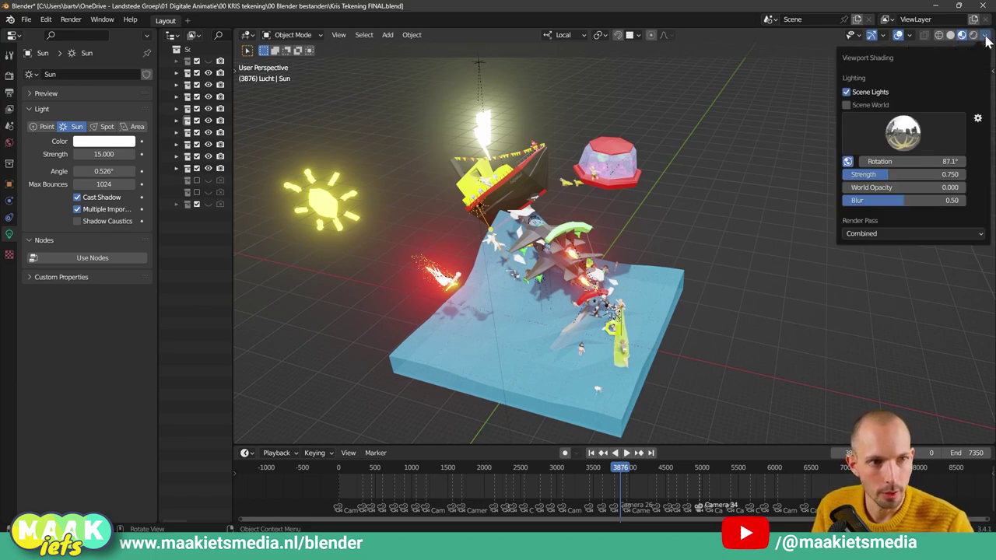
left_click(847, 105)
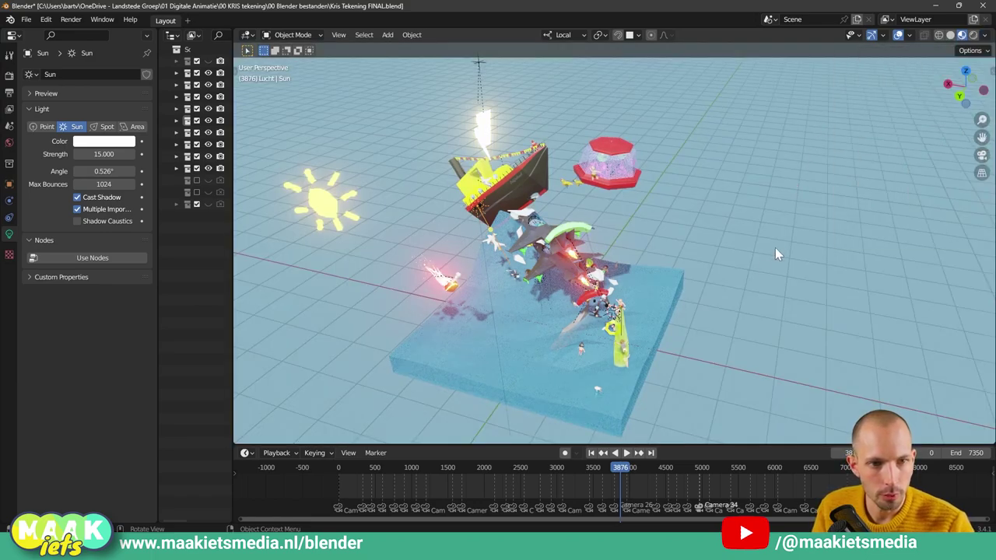
Show World settings, turn off Scene World, and bring up the studio HDRI choices.
middle_click_drag(756, 270, 758, 195)
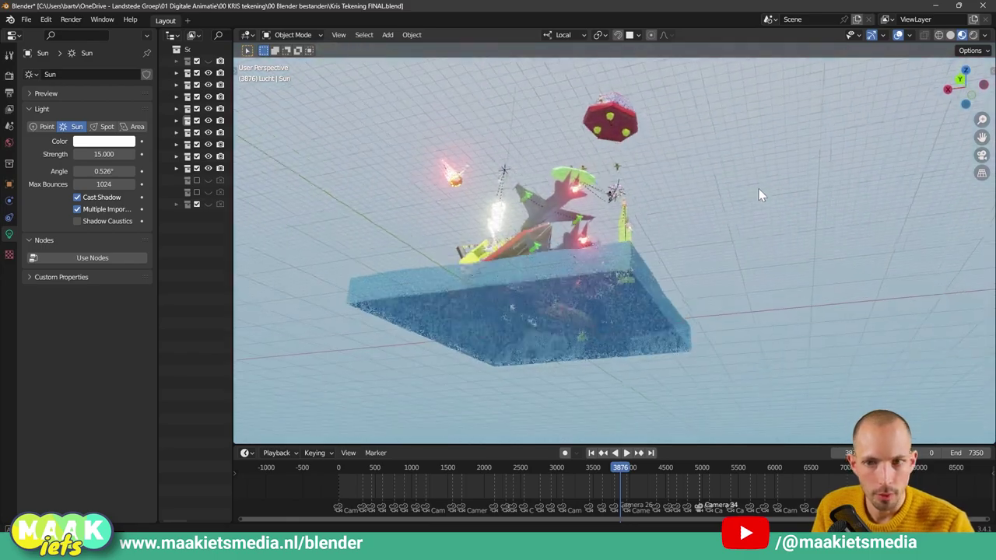
left_click(9, 144)
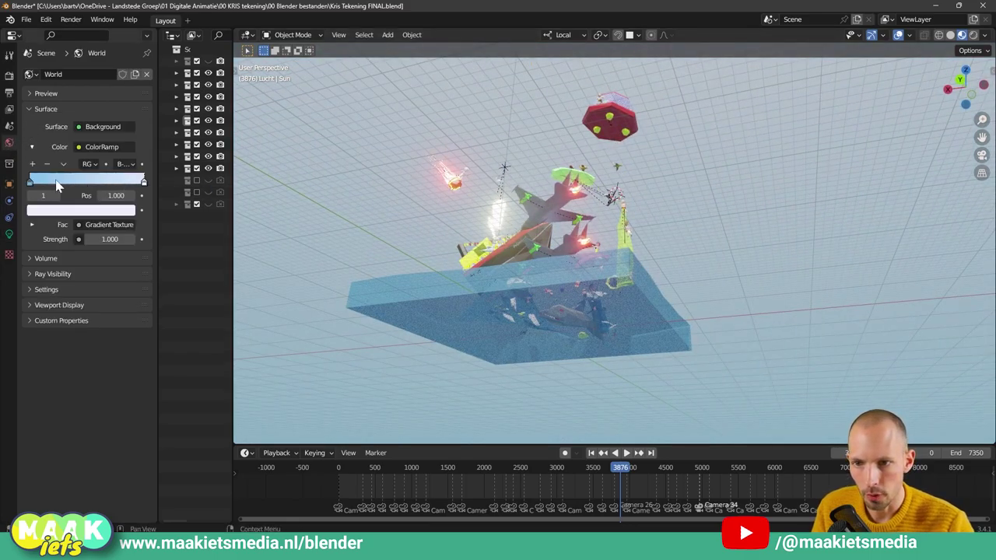
mouse_move(756, 133)
middle_mouse_down()
mouse_move(740, 134)
mouse_move(738, 121)
mouse_move(740, 255)
mouse_move(748, 197)
middle_mouse_up()
left_click(986, 35)
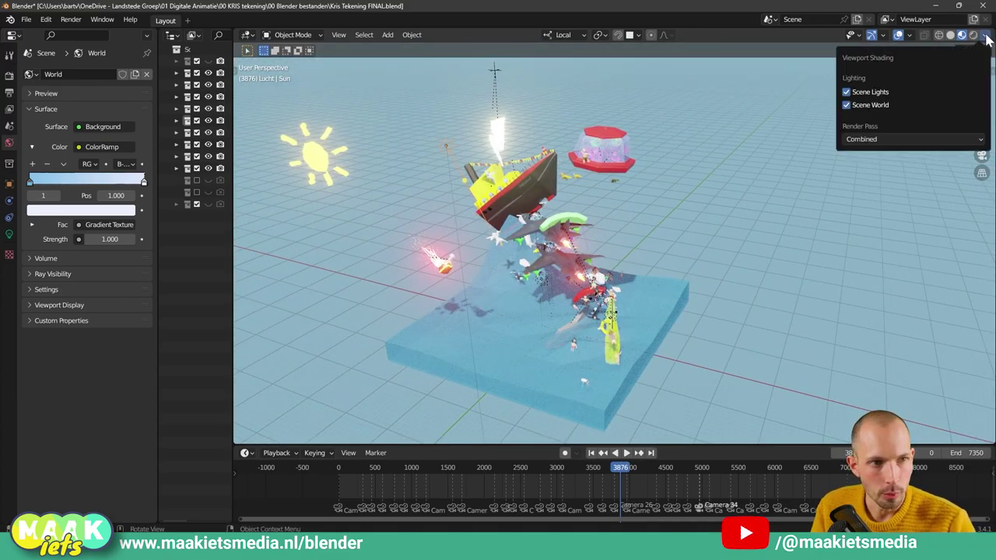
left_click(846, 105)
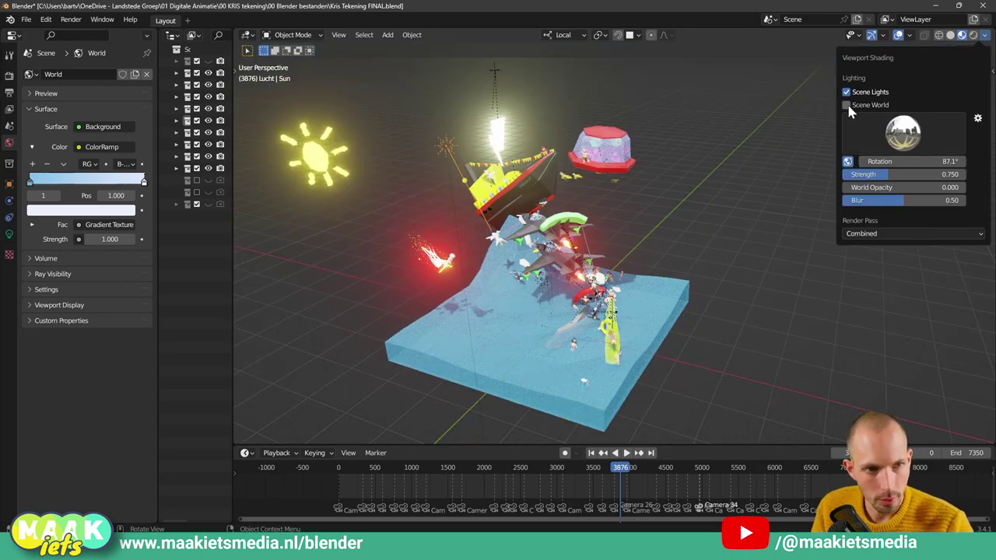
left_click(904, 139)
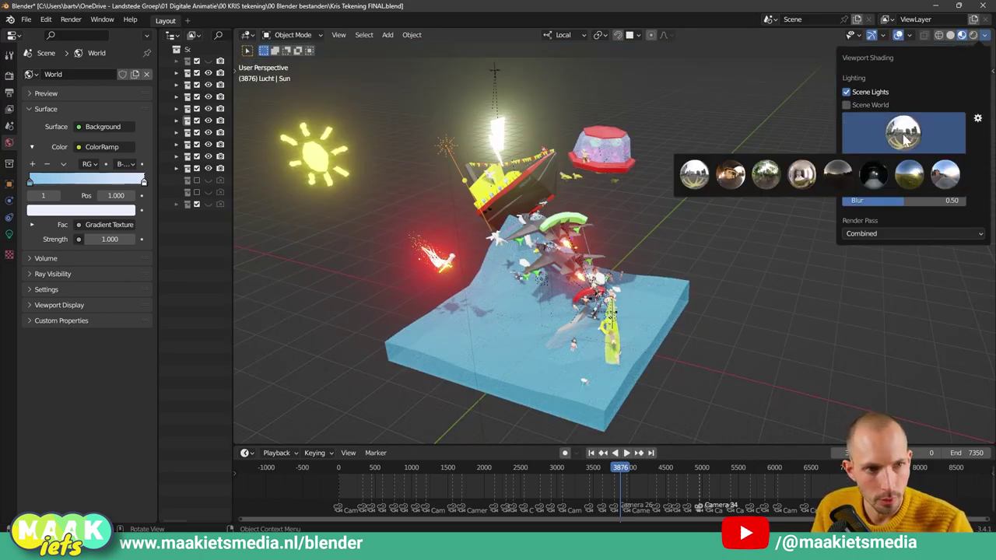
Light the preview with the forest HDRI, adjusting its world opacity and blur.
left_click(761, 179)
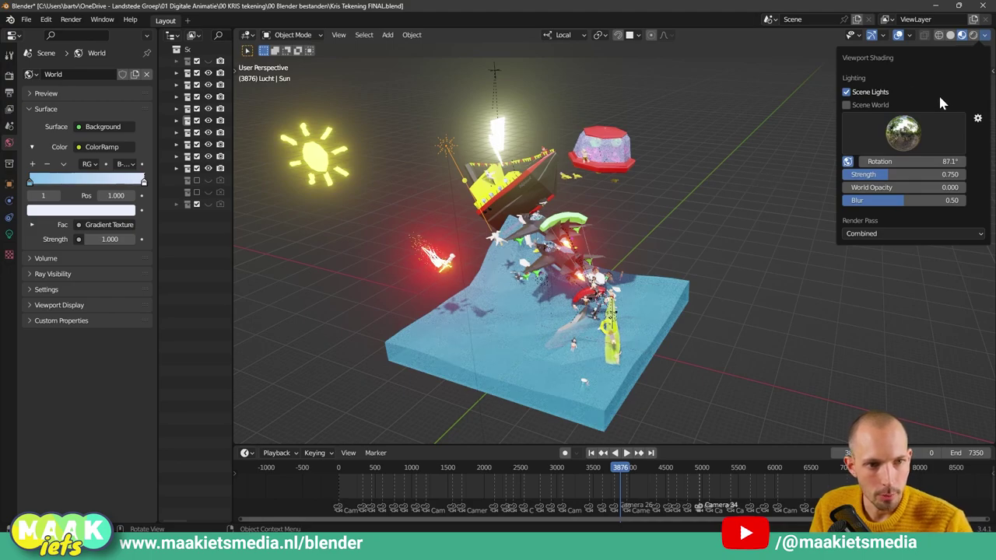
left_click(985, 35)
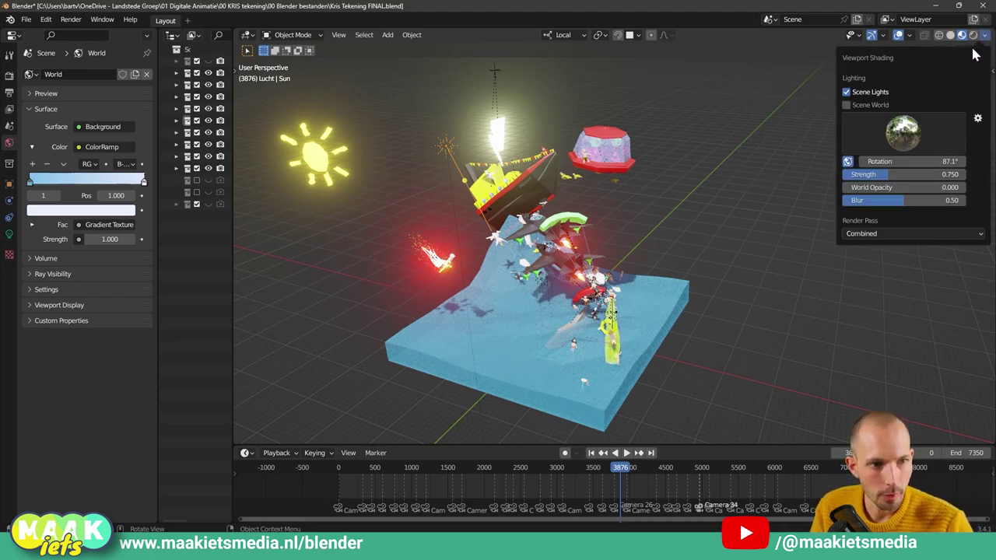
mouse_move(865, 188)
left_mouse_down()
mouse_move(918, 188)
mouse_move(849, 201)
left_mouse_up()
mouse_move(744, 219)
middle_mouse_down()
mouse_move(713, 195)
mouse_move(711, 159)
mouse_move(767, 123)
mouse_move(841, 115)
mouse_move(941, 194)
mouse_move(234, 183)
mouse_move(739, 246)
mouse_move(715, 213)
mouse_move(729, 226)
mouse_move(826, 214)
middle_mouse_up()
mouse_move(827, 134)
middle_mouse_down()
mouse_move(793, 152)
mouse_move(797, 231)
mouse_move(657, 158)
mouse_move(751, 86)
mouse_move(826, 118)
mouse_move(884, 192)
mouse_move(862, 224)
mouse_move(781, 274)
mouse_move(685, 297)
mouse_move(700, 202)
mouse_move(674, 276)
middle_mouse_up()
Raise the HDRI lighting Strength to 1.208.
left_click(985, 35)
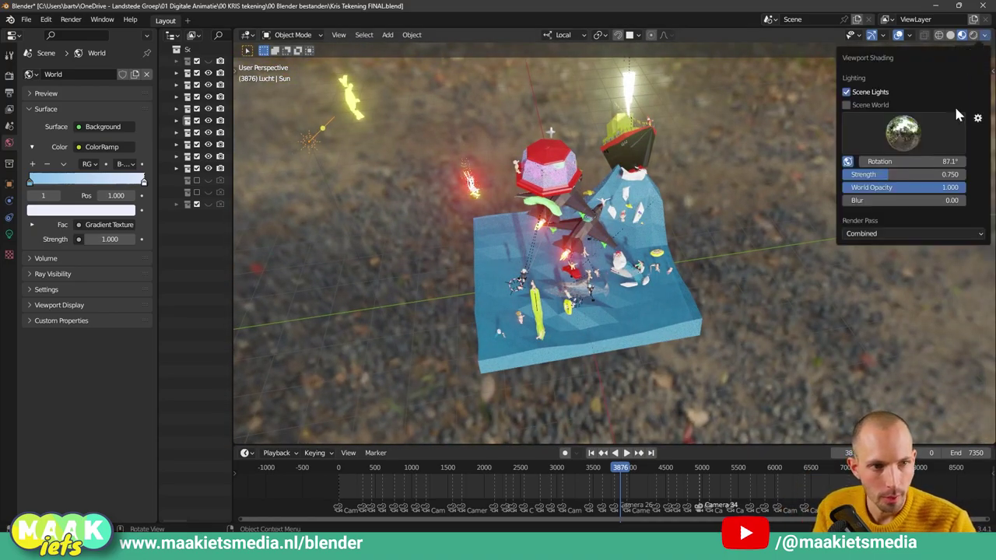
scroll(778, 144, "up", 2)
scroll(719, 160, "up", 2)
scroll(659, 209, "up", 2)
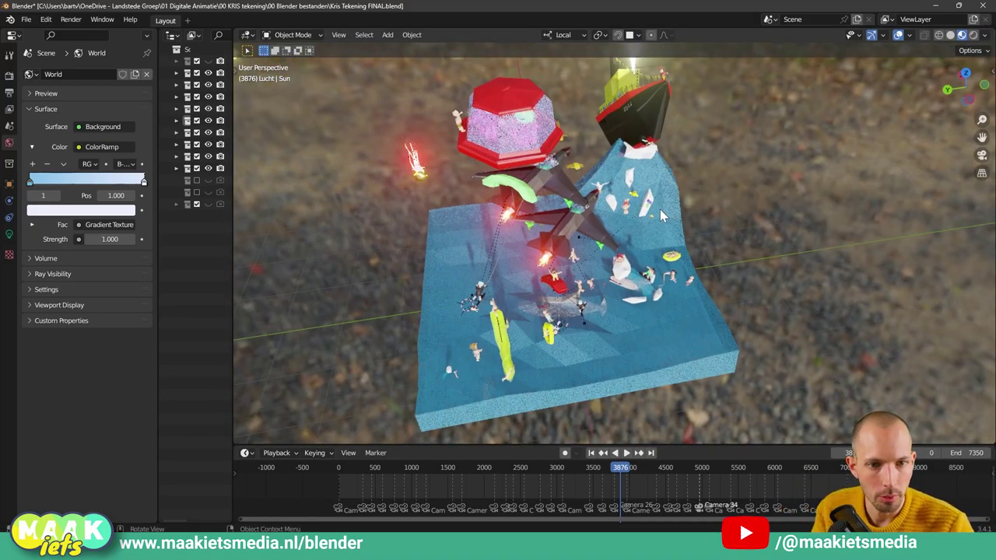
scroll(620, 210, "up", 1)
middle_click_drag(622, 218, 946, 68)
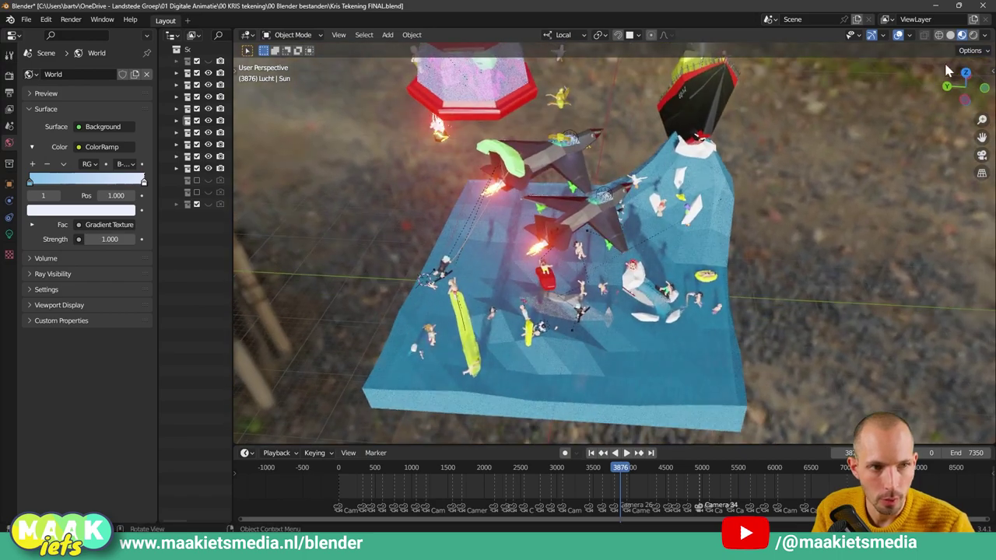
left_click(985, 36)
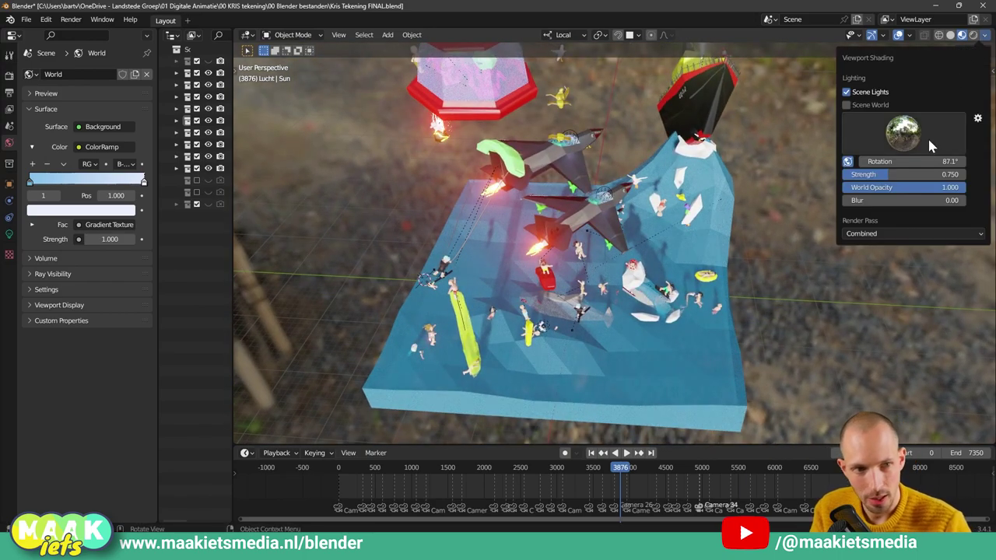
mouse_move(887, 175)
left_mouse_down()
mouse_move(917, 174)
mouse_move(848, 194)
mouse_move(852, 186)
left_mouse_up()
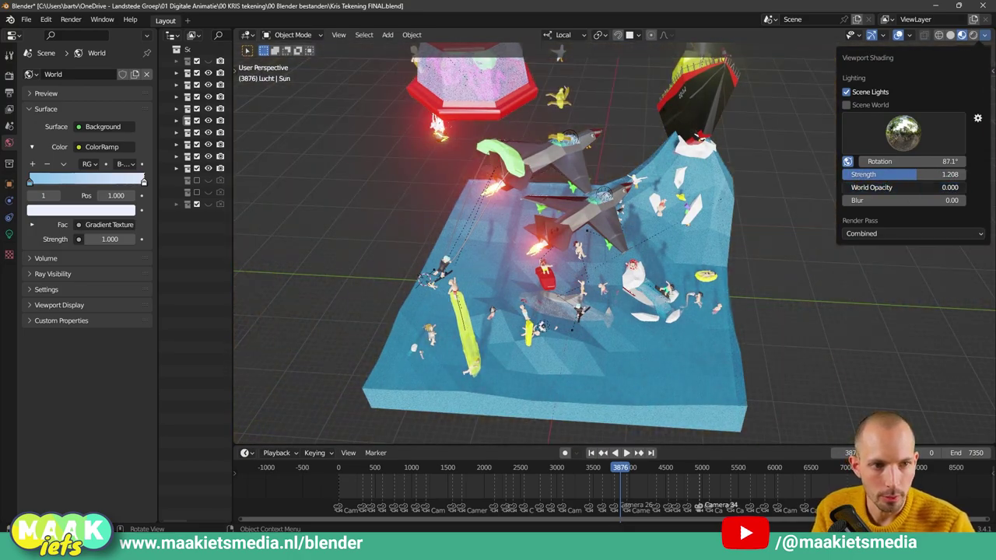
middle_click_drag(691, 222, 739, 100)
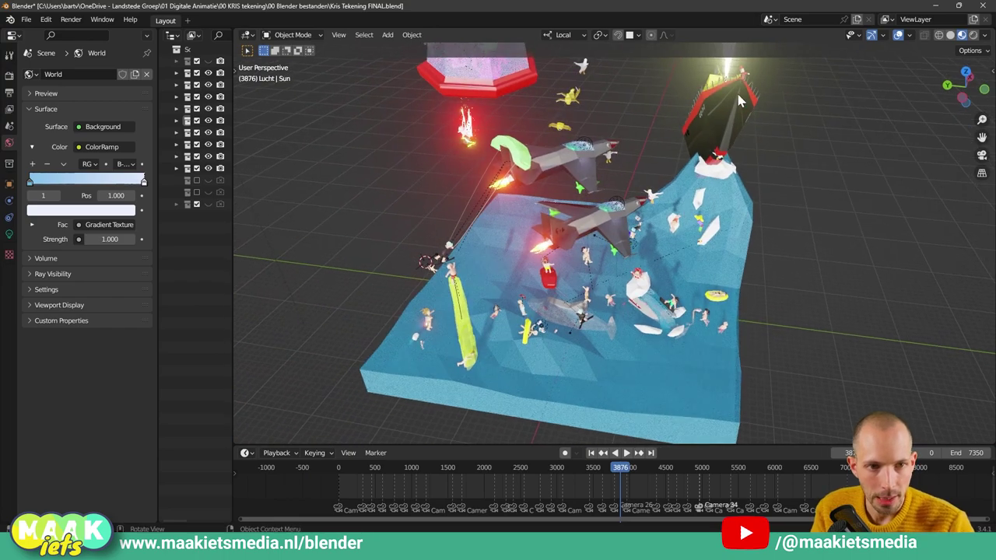
Set World Opacity to 1 and increase the HDRI background blur.
left_click(985, 36)
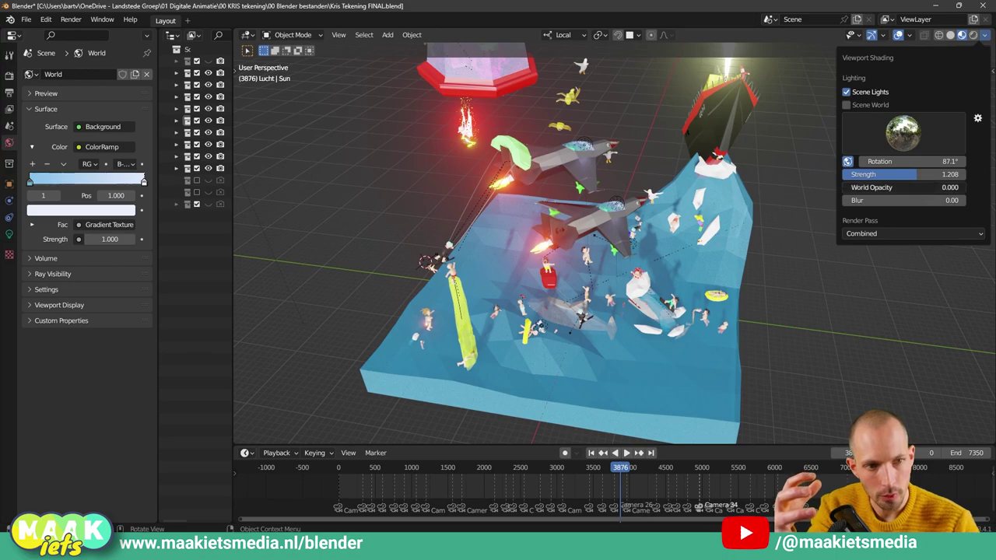
left_click(902, 187)
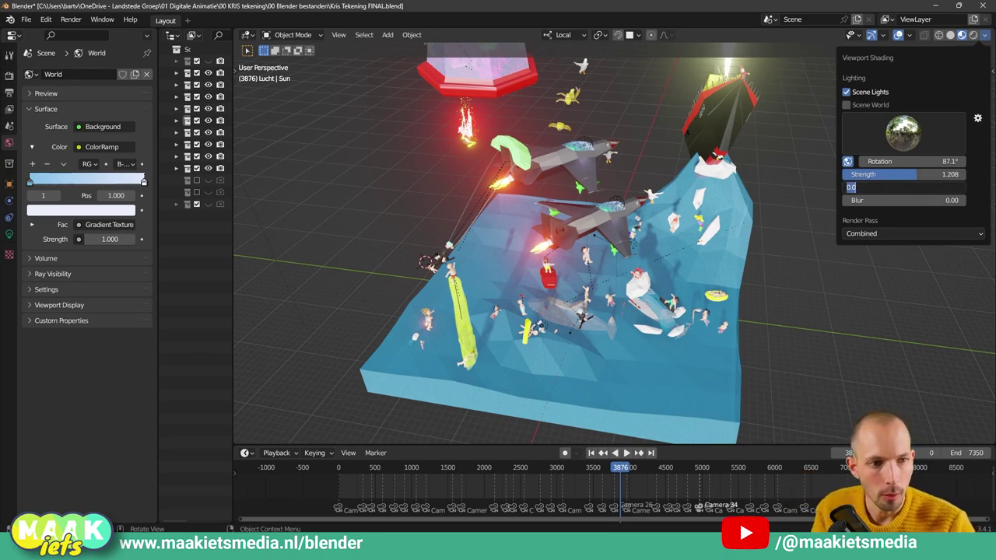
type("1")
key("Return")
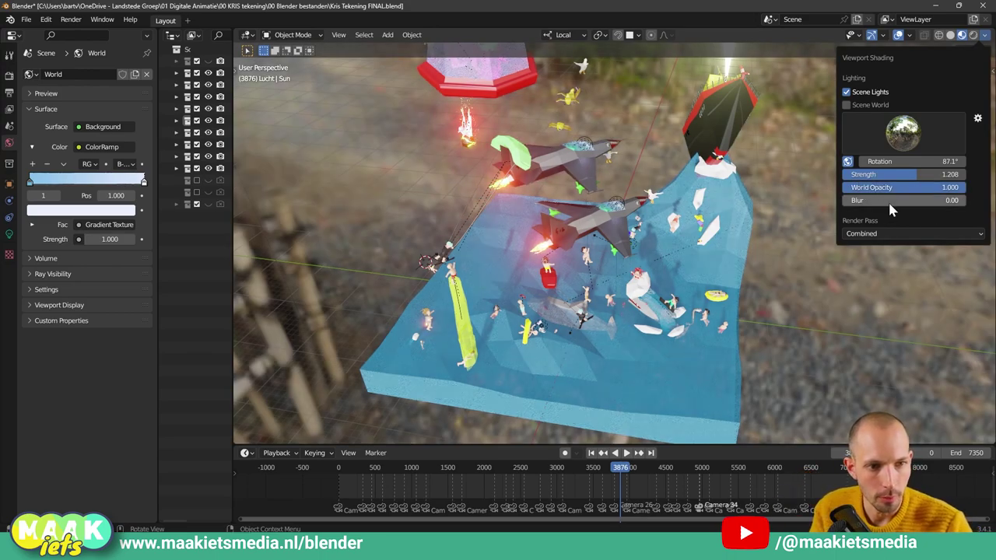
mouse_move(862, 200)
left_mouse_down()
mouse_move(963, 199)
mouse_move(940, 200)
left_mouse_up()
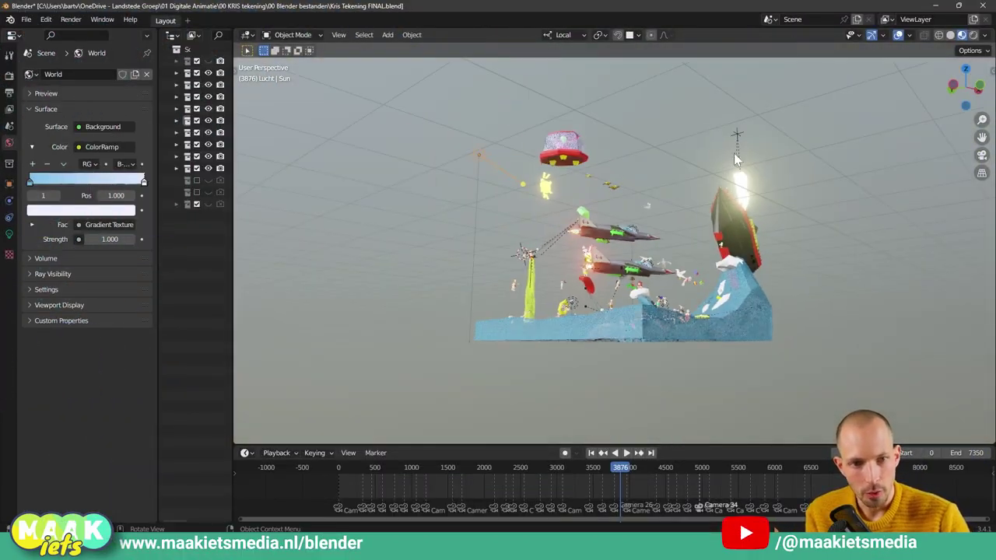
mouse_move(735, 160)
middle_mouse_down()
mouse_move(662, 176)
mouse_move(723, 240)
mouse_move(731, 231)
middle_mouse_up()
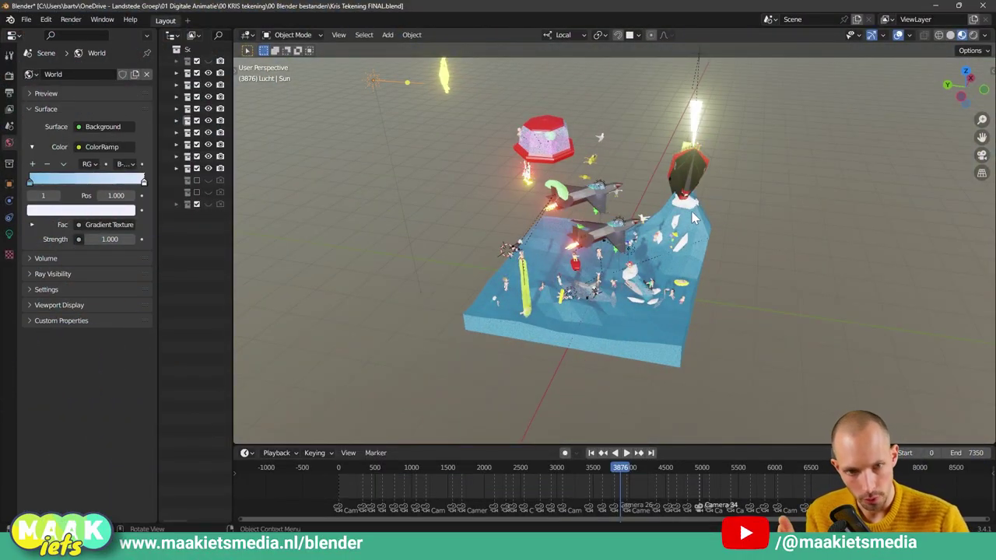
scroll(695, 220, "up", 2)
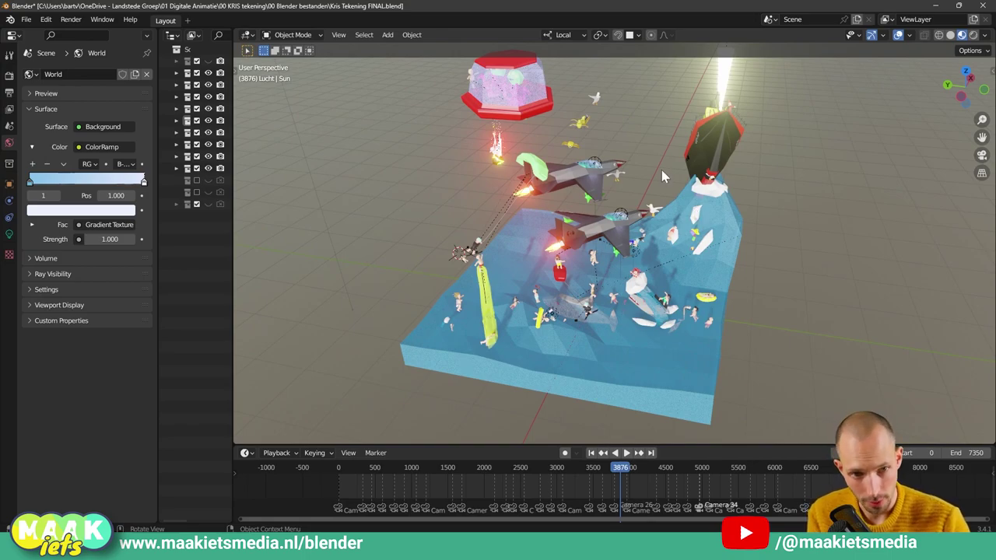
Switch to Rendered shading and check the render engine stays Cycles.
left_click(973, 36)
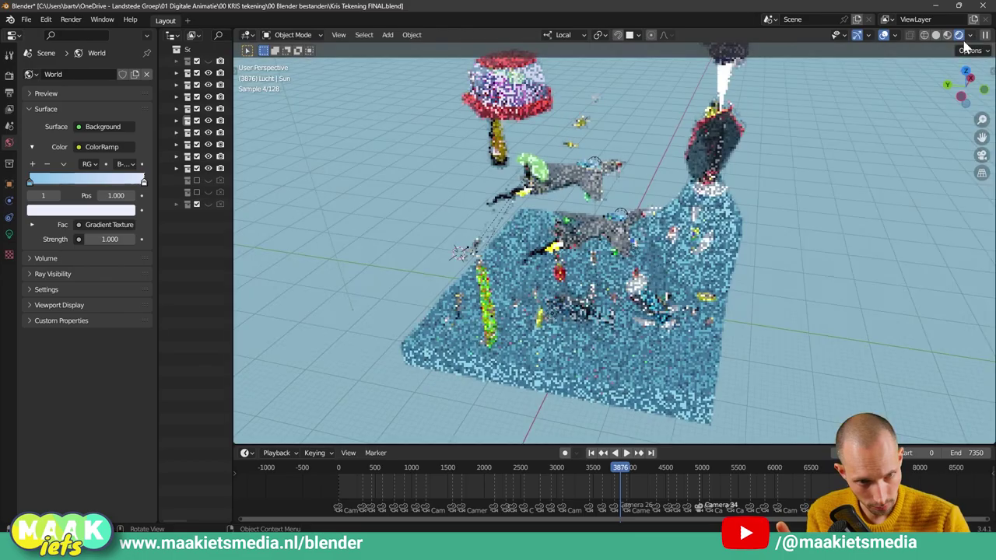
mouse_move(652, 259)
middle_mouse_down()
mouse_move(630, 272)
mouse_move(627, 292)
middle_mouse_up()
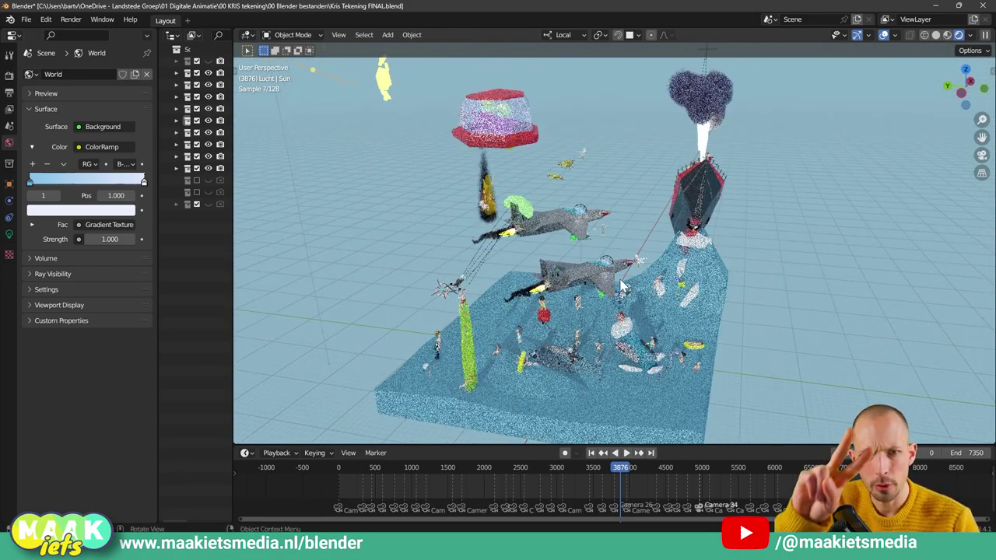
left_click(9, 76)
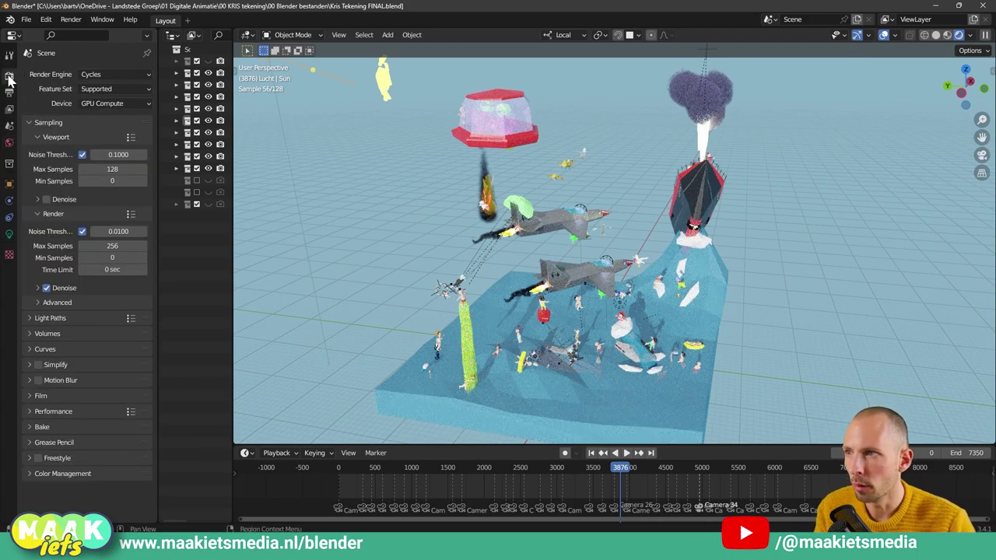
left_click(93, 75)
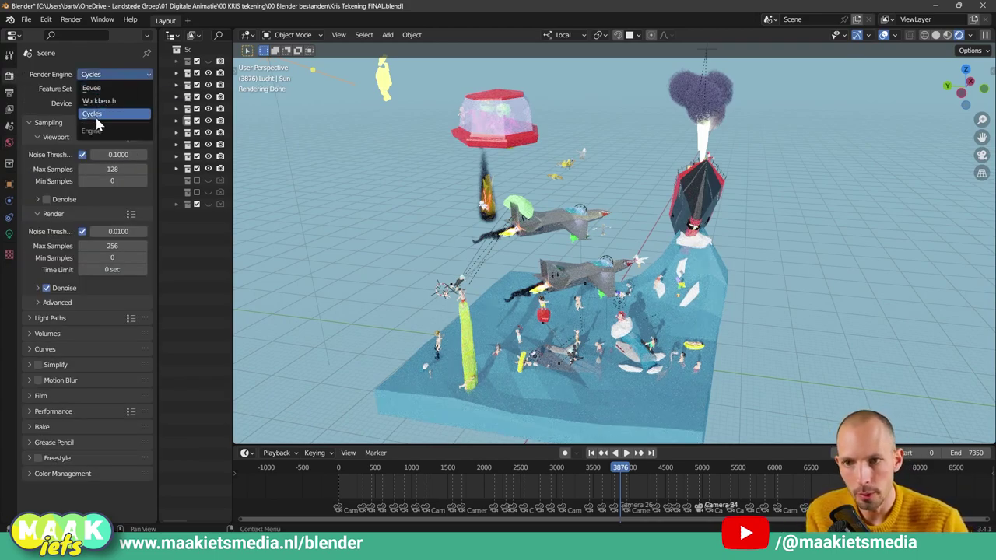
left_click(107, 53)
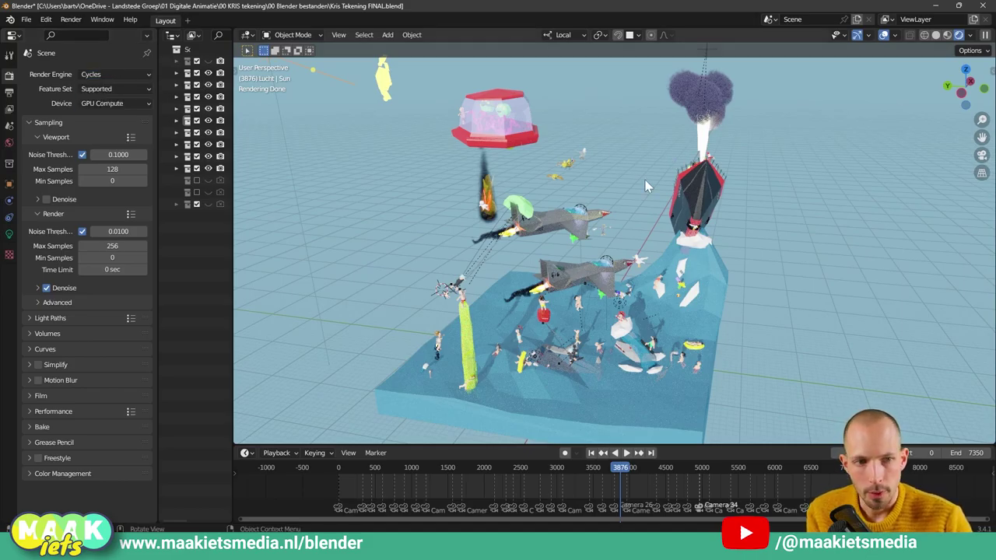
Orbit and zoom in for a low, close view of the planes.
mouse_move(645, 185)
middle_mouse_down()
mouse_move(589, 324)
mouse_move(650, 329)
middle_mouse_up()
scroll(589, 324, "up", 4)
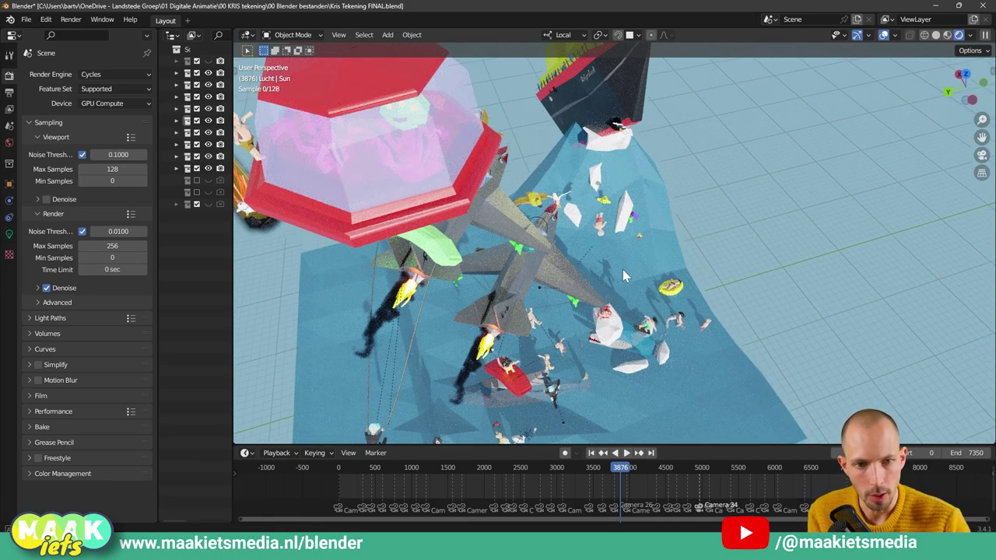
mouse_move(622, 269)
middle_mouse_down()
mouse_move(538, 219)
mouse_move(578, 259)
mouse_move(584, 249)
middle_mouse_up()
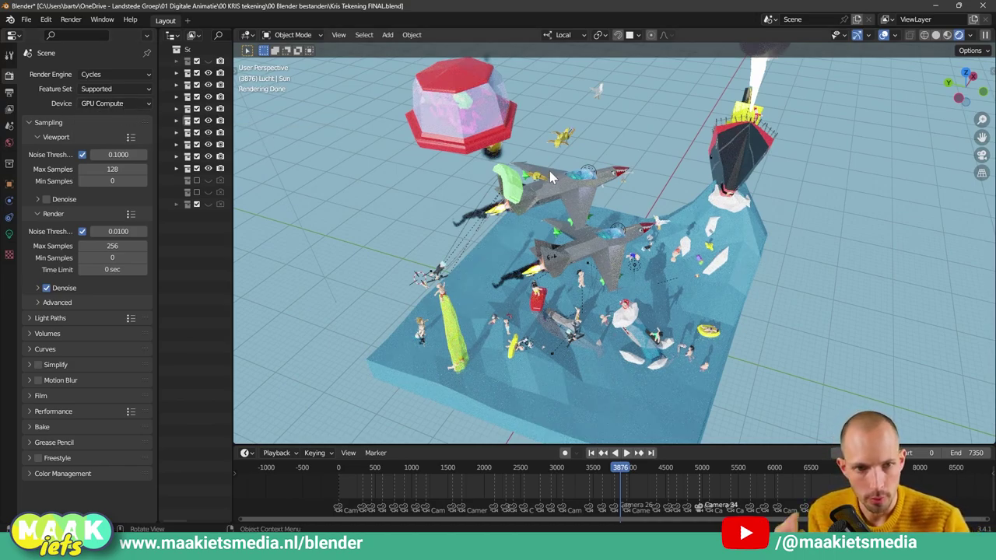
Enable Scene Lights and disable Scene World in the rendered viewport.
middle_click_drag(561, 154, 603, 143)
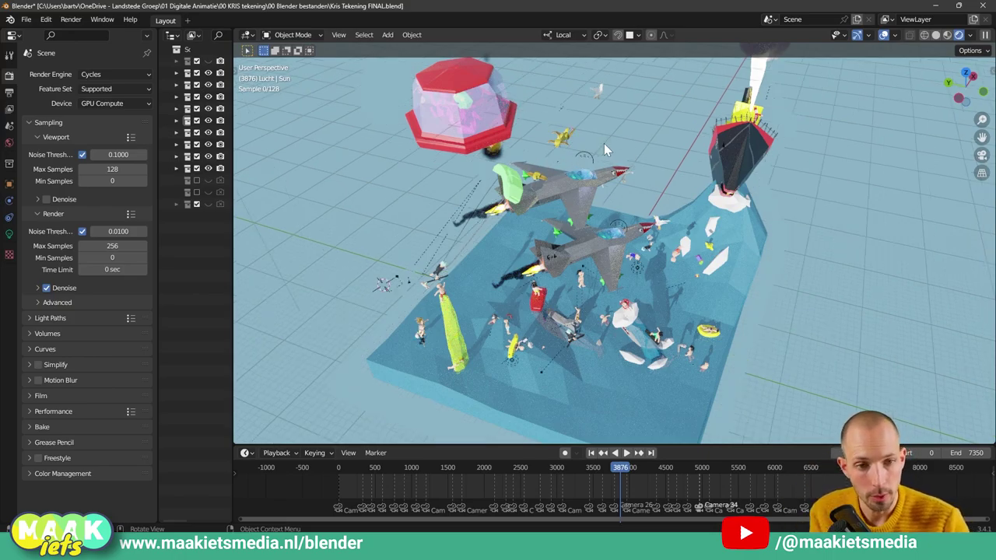
left_click(971, 36)
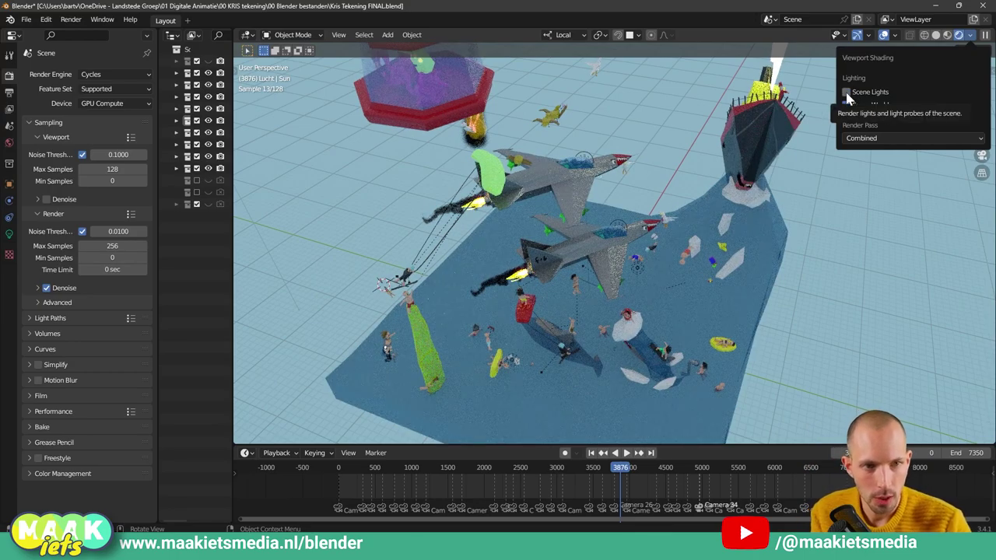
left_click(846, 92)
left_click(848, 105)
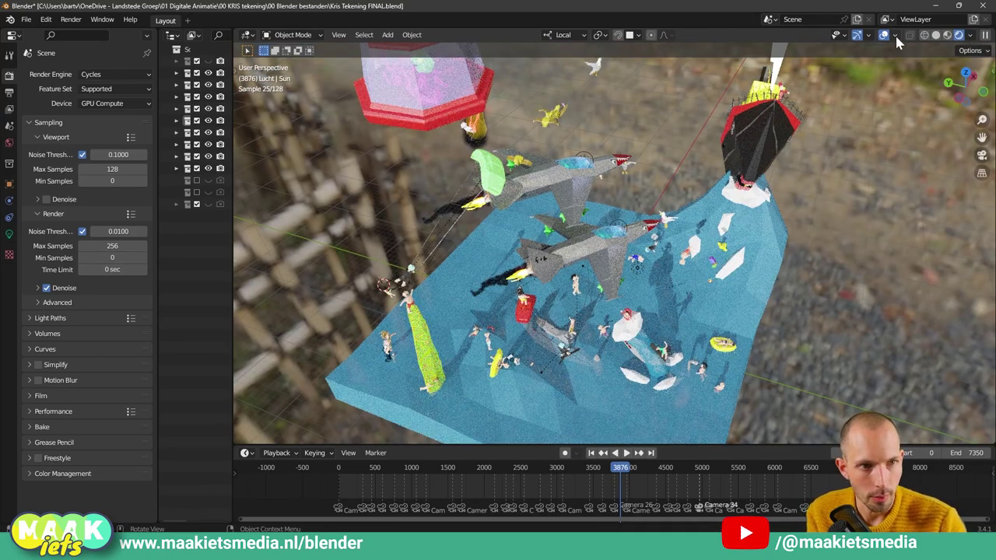
Light the rendered preview with a different HDRI.
left_click(969, 39)
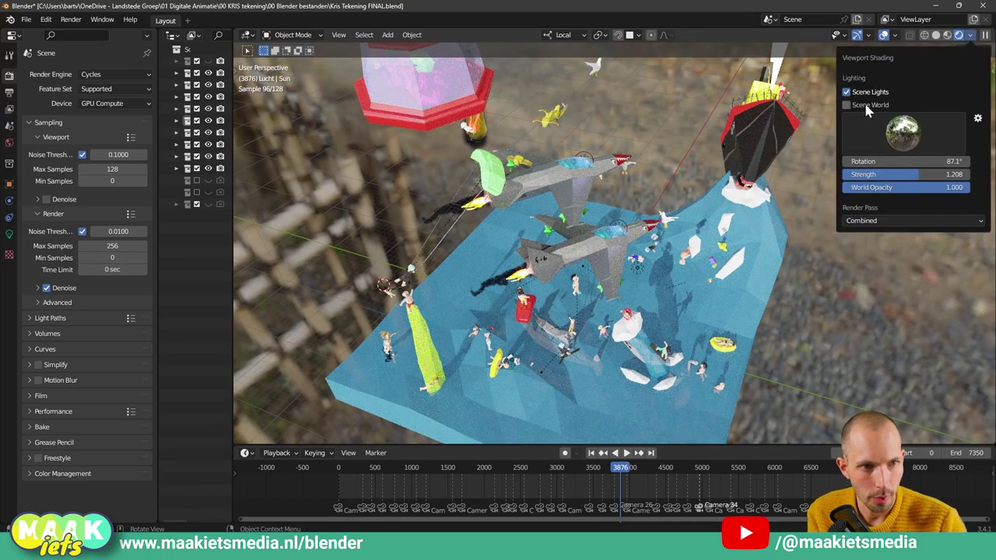
left_click(896, 137)
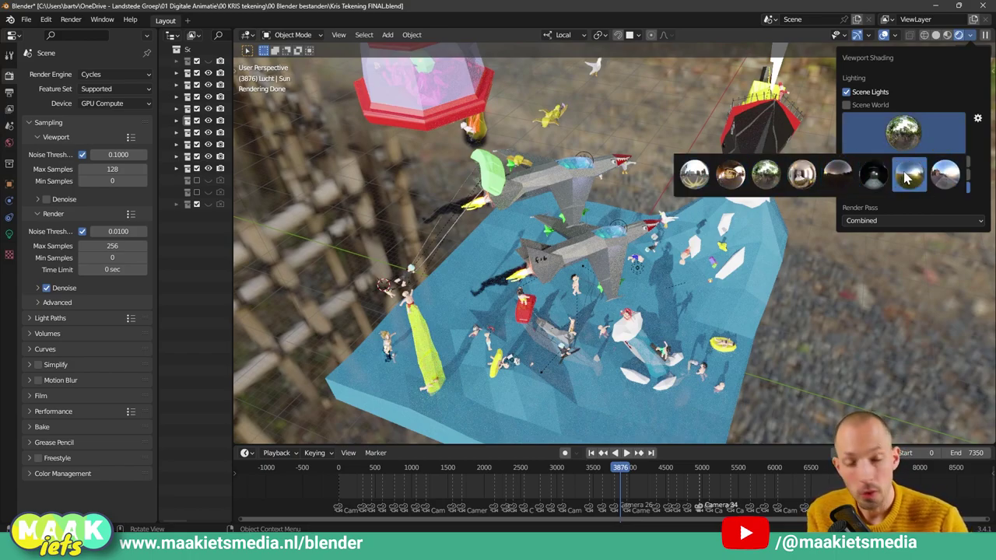
left_click(909, 178)
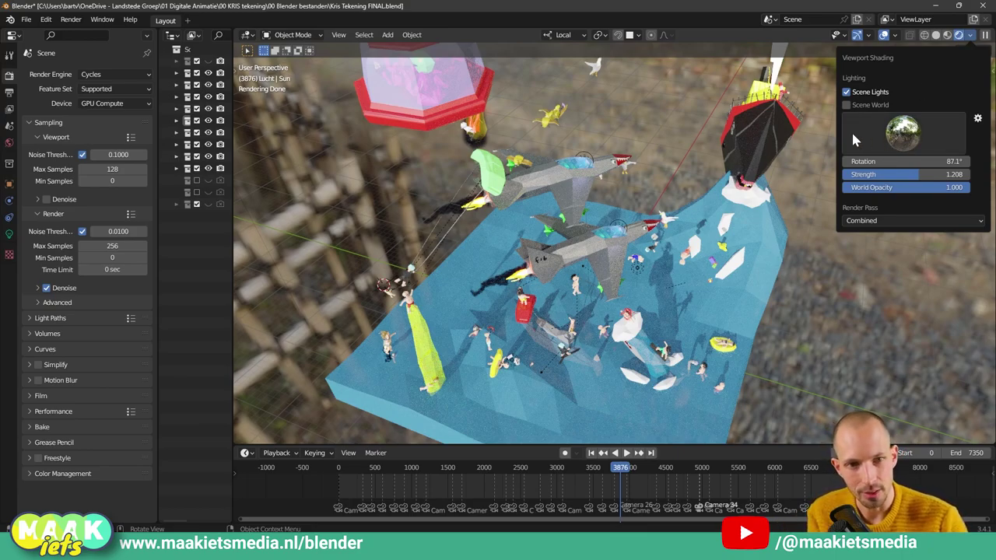
Re-enable Scene World to restore the light-blue world background.
left_click(972, 36)
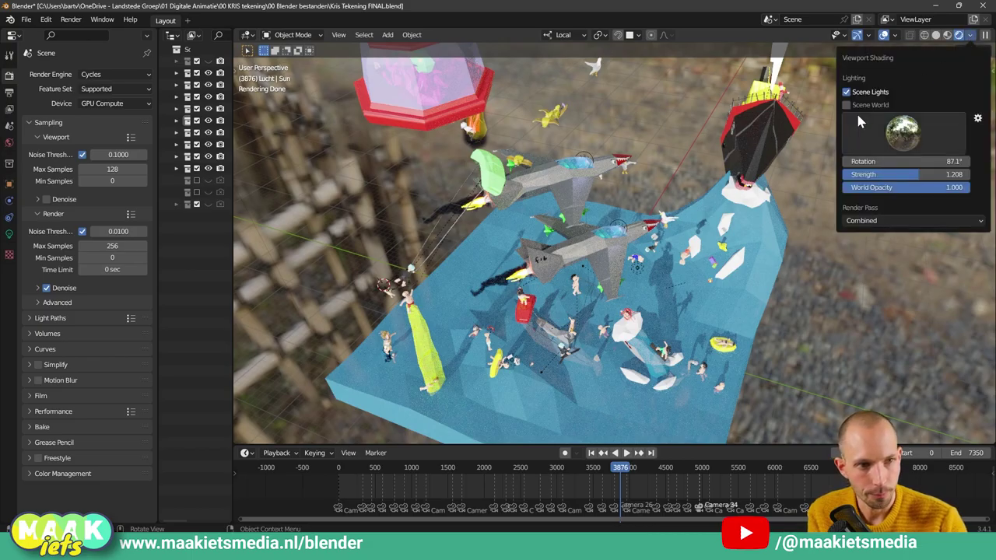
left_click(846, 103)
middle_click_drag(824, 287, 761, 276)
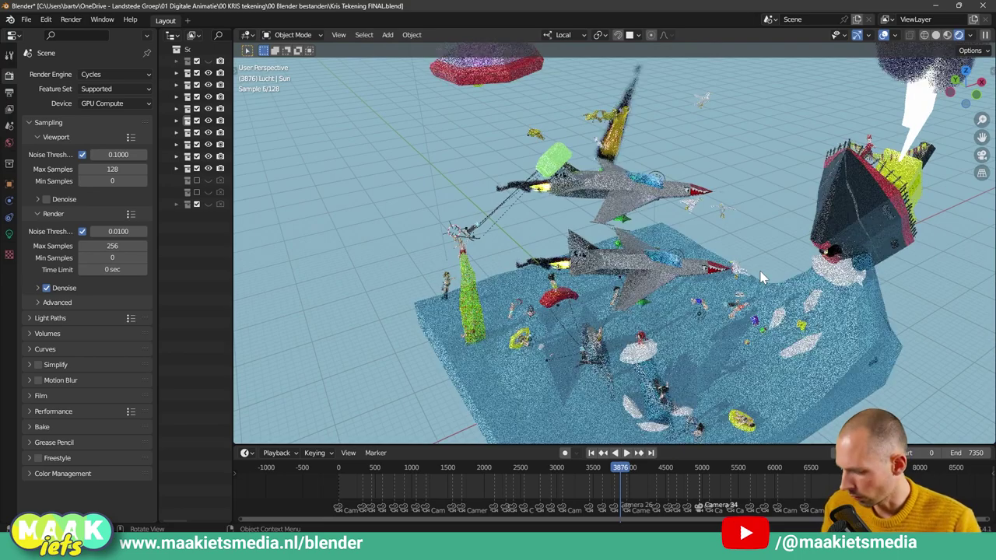
Orbit and zoom in close to a jet.
middle_click_drag(761, 276, 722, 245)
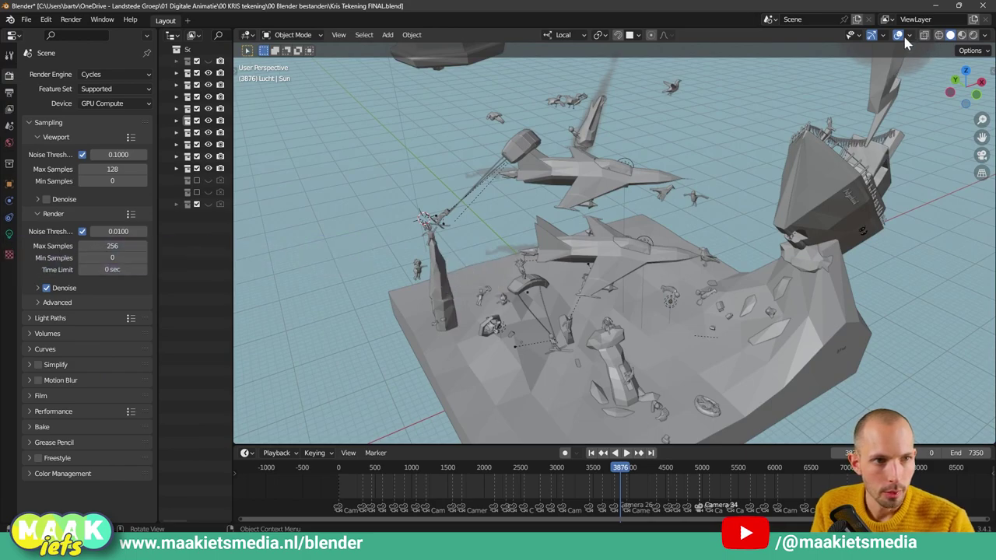
scroll(747, 195, "up", 3)
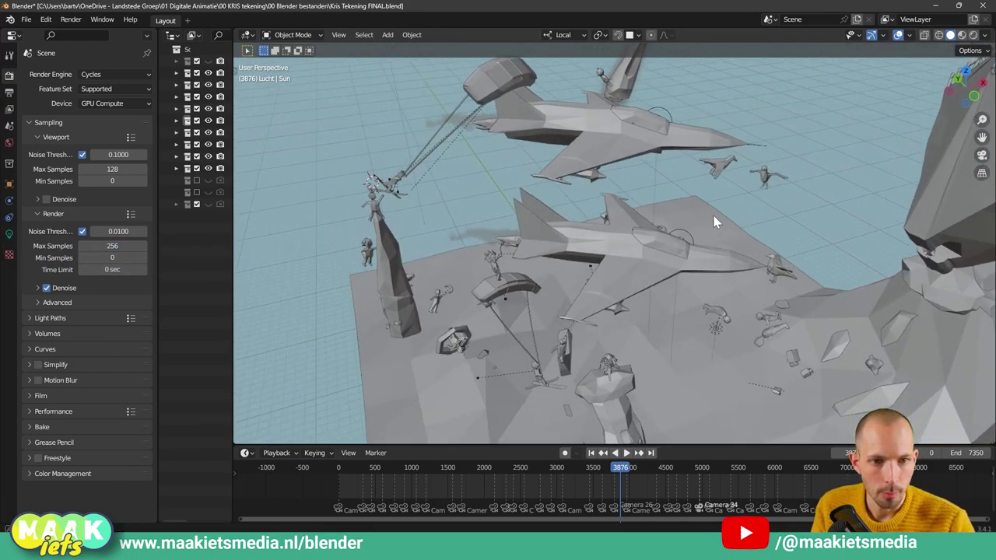
scroll(715, 223, "up", 3)
scroll(802, 178, "up", 2)
middle_click_drag(790, 221, 732, 188)
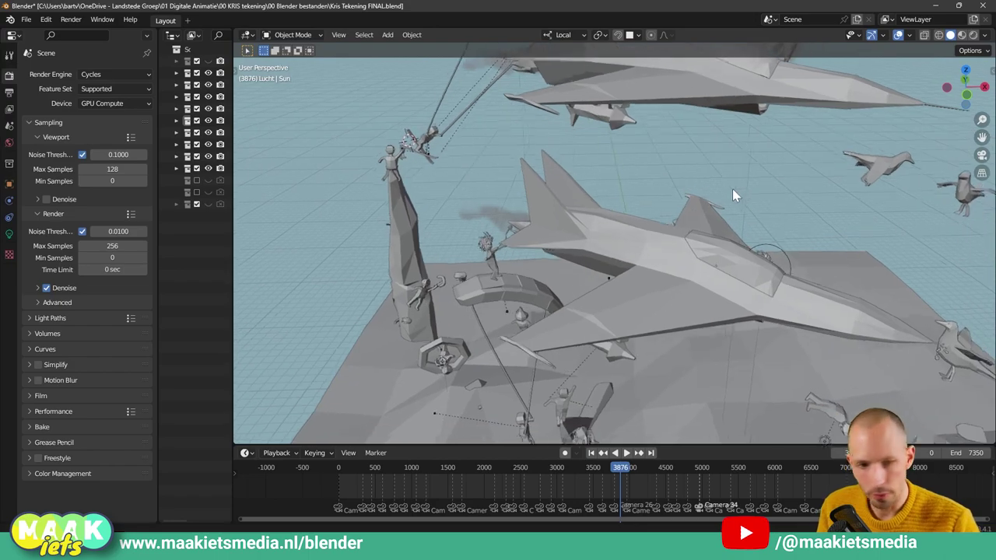
scroll(625, 212, "up", 4)
mouse_move(624, 211)
middle_mouse_down()
mouse_move(719, 163)
mouse_move(700, 194)
middle_mouse_up()
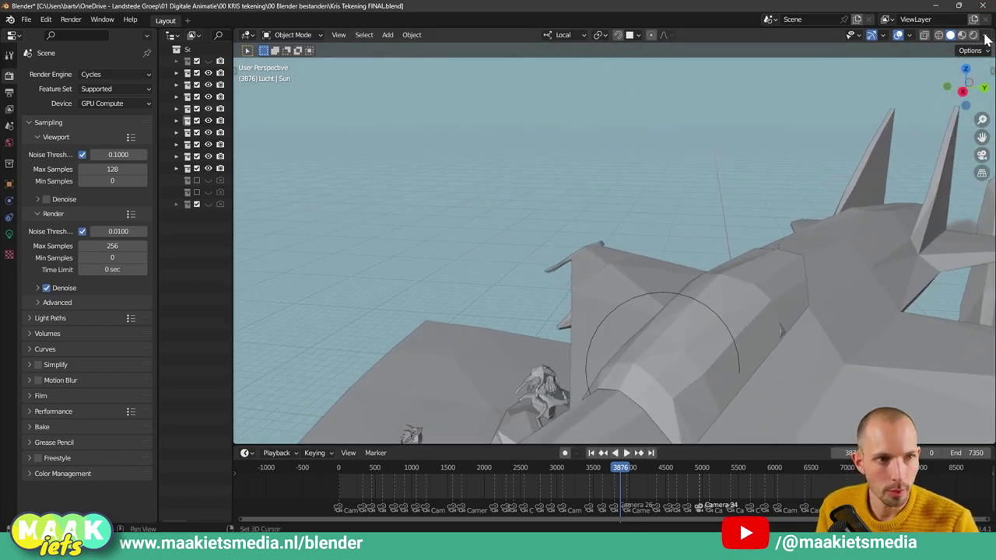
Set the Solid viewport Background to Theme and select the jet Straaljager 2.
left_click(985, 36)
left_click(868, 224)
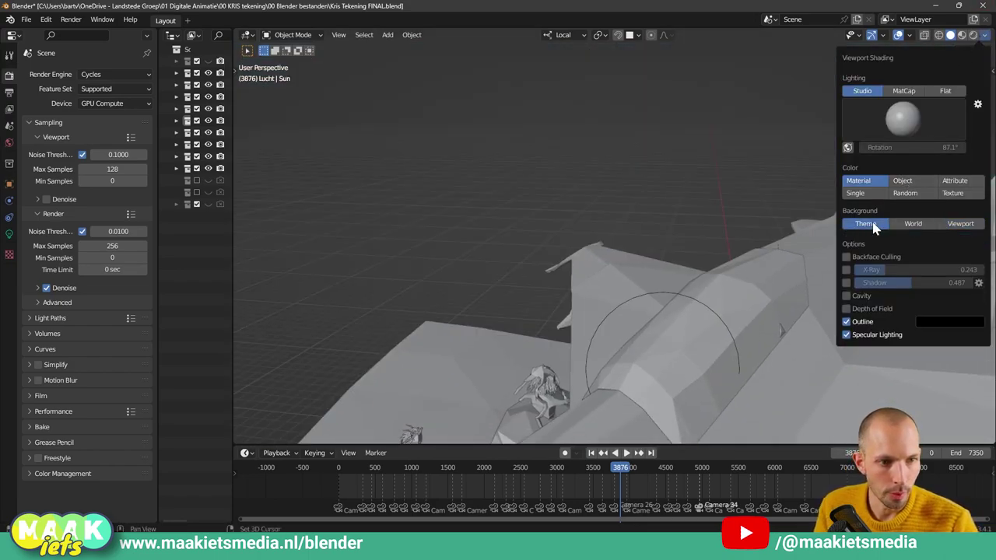
scroll(681, 308, "down", 4)
scroll(678, 269, "down", 3)
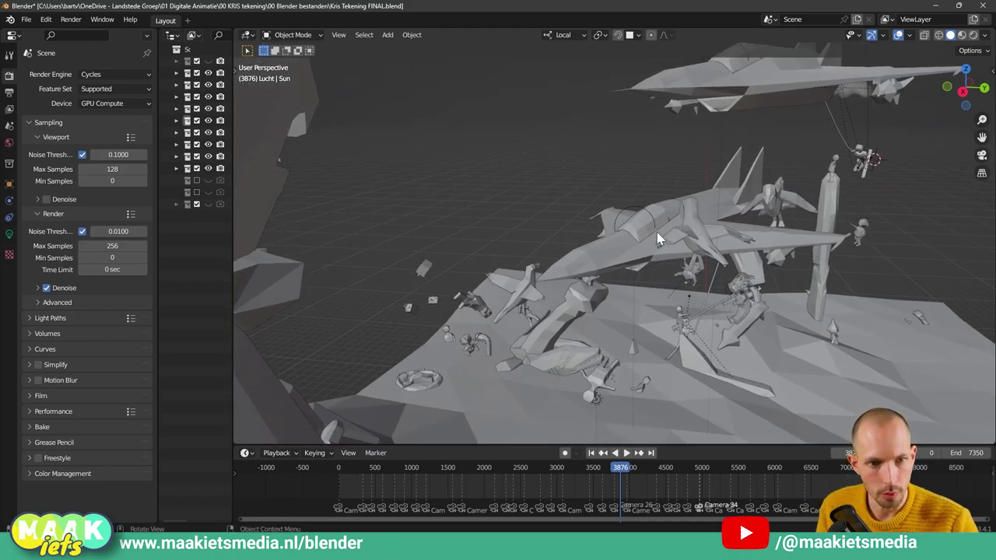
left_click(657, 232)
middle_click_drag(658, 267, 802, 274)
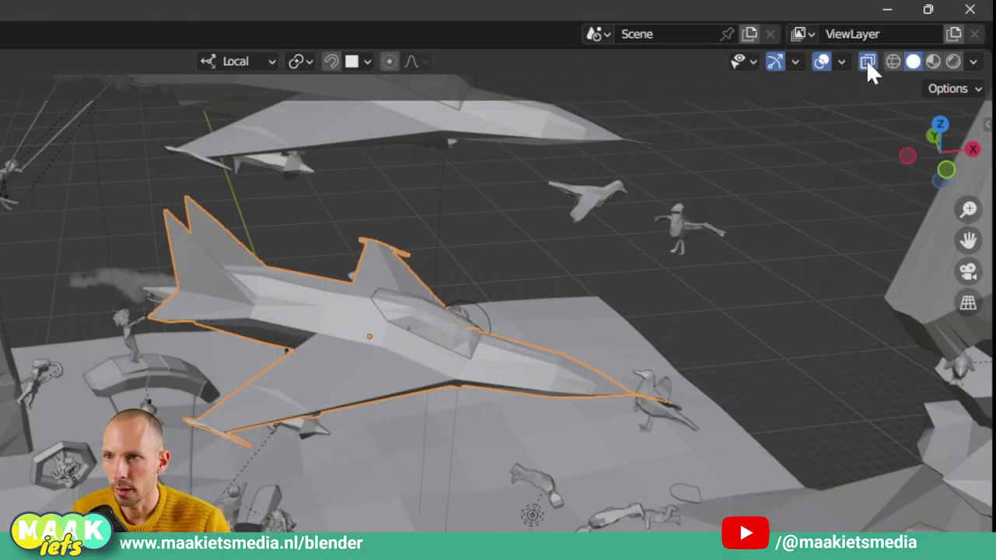
left_click(866, 61)
left_click(867, 61)
left_click(821, 60)
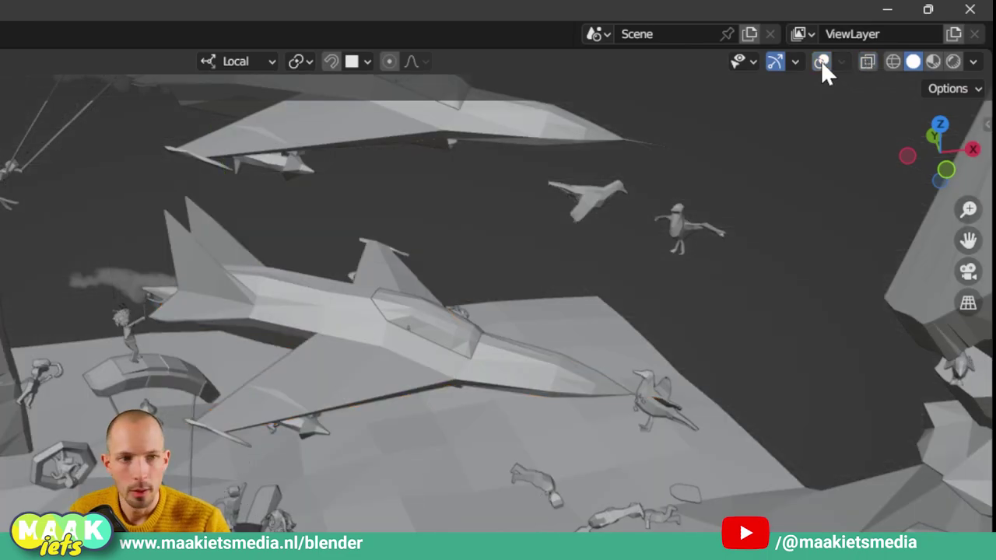
left_click(821, 61)
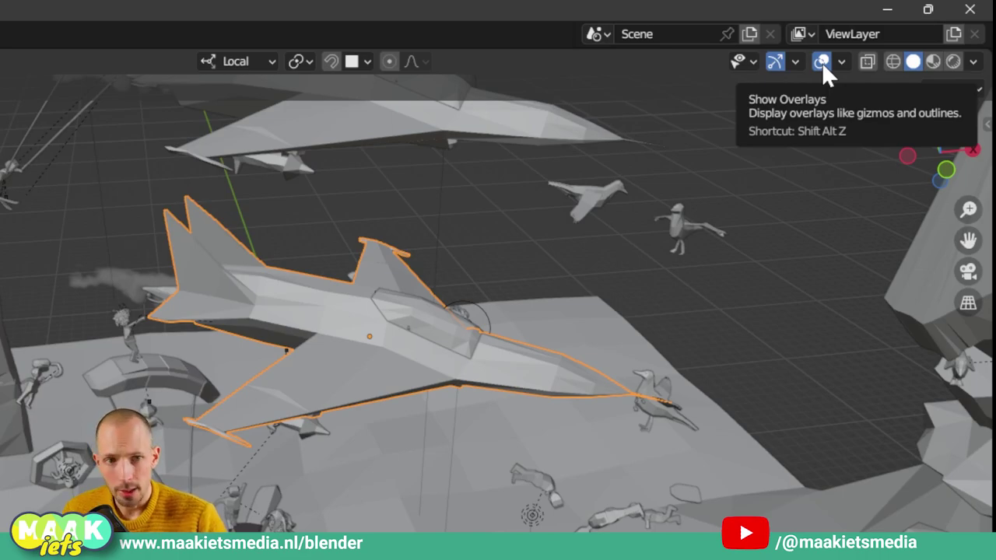
left_click(822, 62)
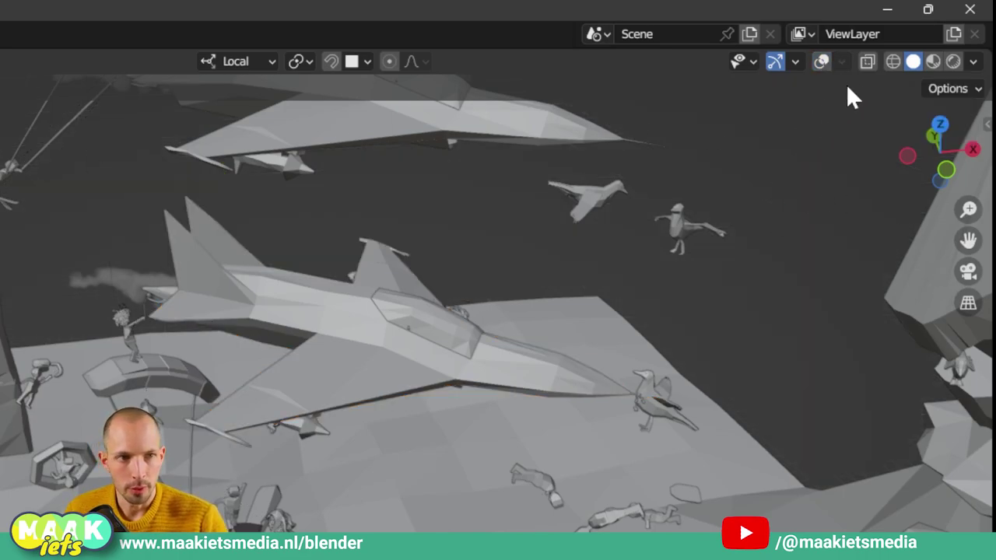
left_click(822, 62)
mouse_move(622, 211)
middle_mouse_down()
mouse_move(543, 307)
mouse_move(569, 244)
mouse_move(566, 222)
mouse_move(467, 257)
mouse_move(530, 257)
middle_mouse_up()
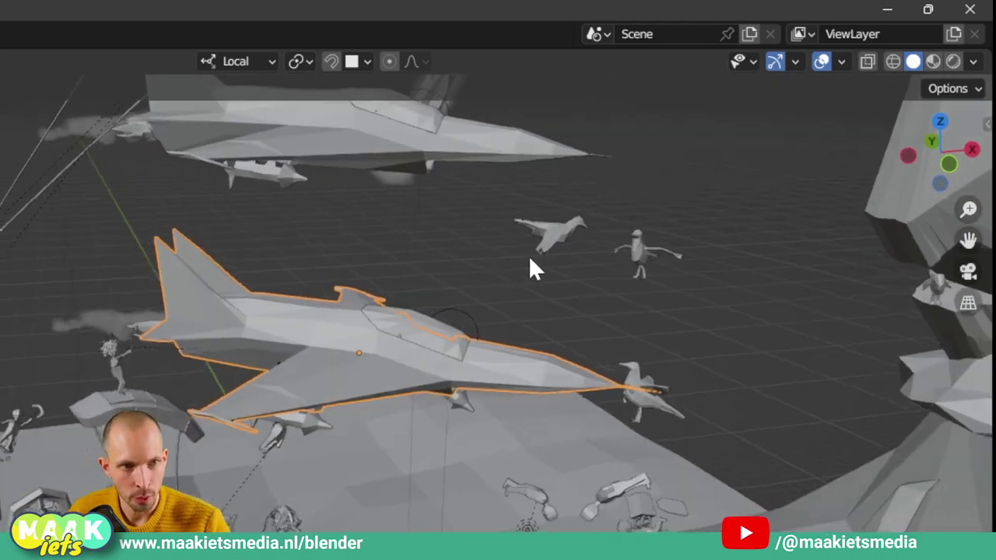
left_click(821, 61)
left_click(823, 60)
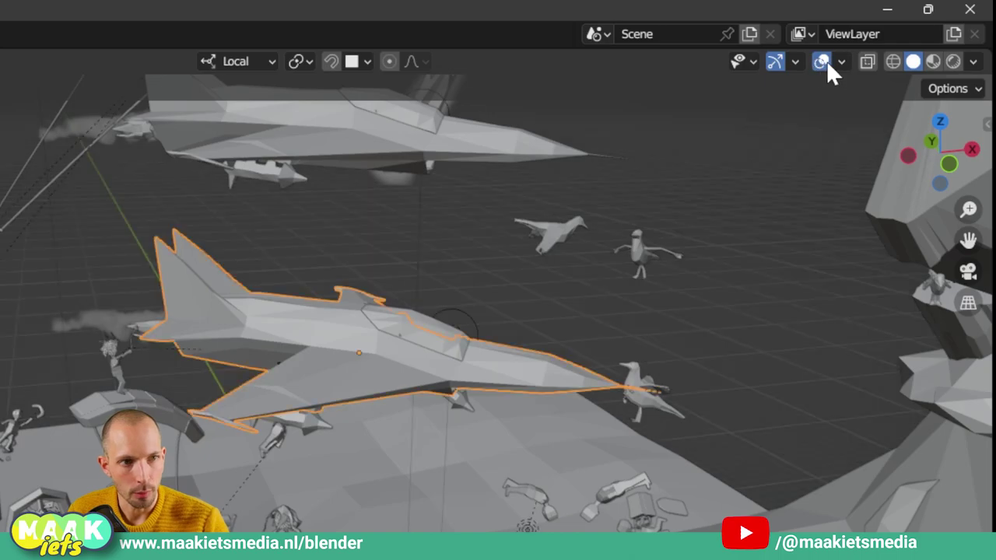
left_click(842, 62)
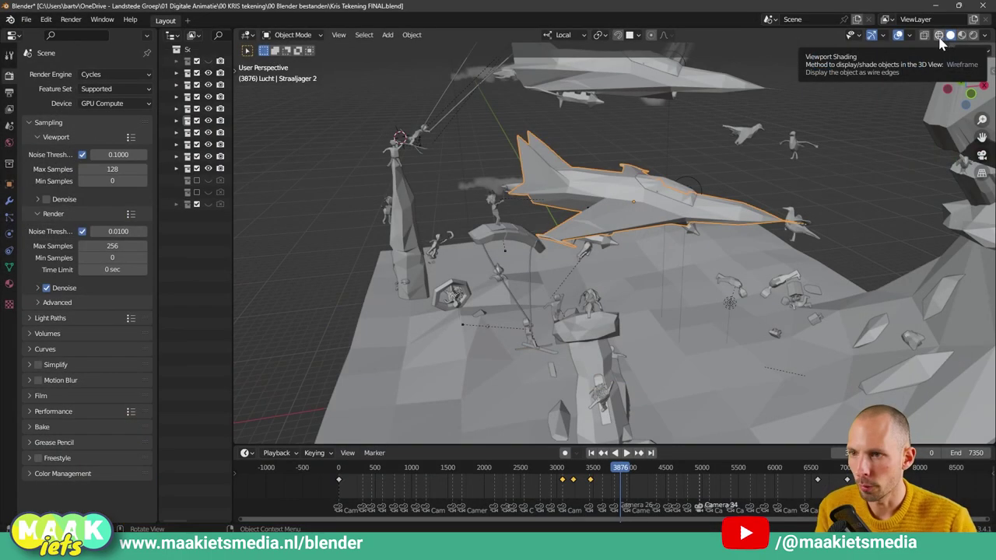
Deselect the jet and choose Rendered from the Z shading pie menu.
middle_click_drag(873, 119, 834, 159)
scroll(833, 159, "down", 5)
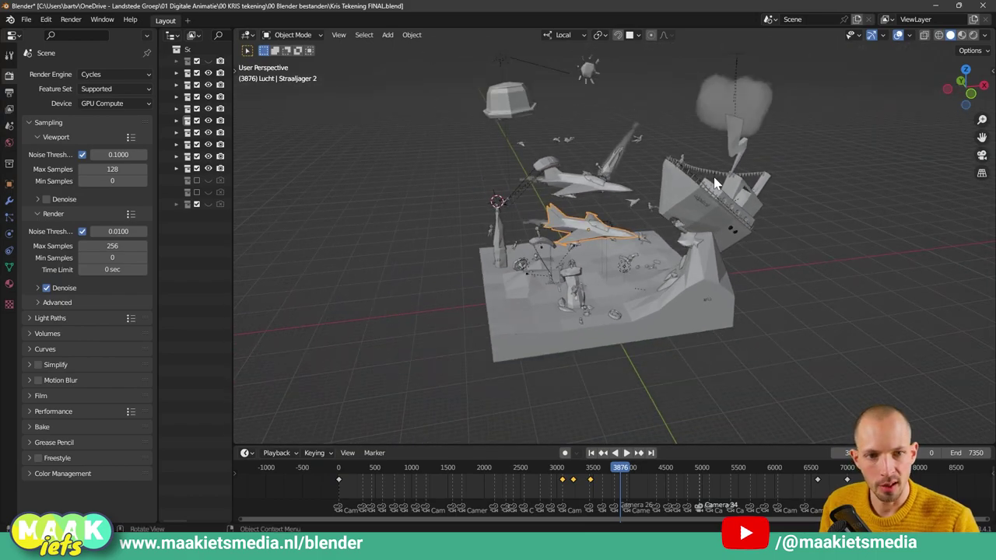
middle_click_drag(762, 204, 703, 205)
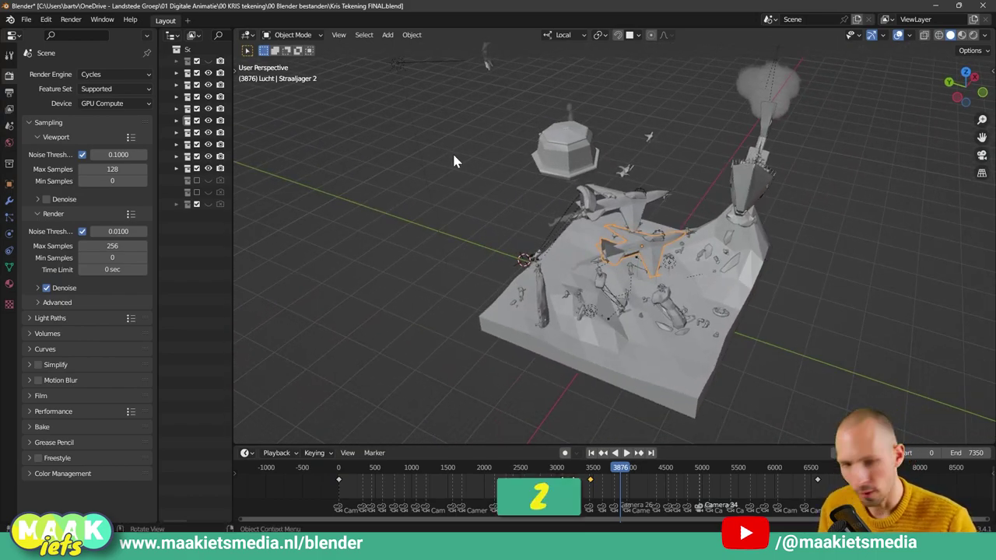
key("alt+a")
key("z")
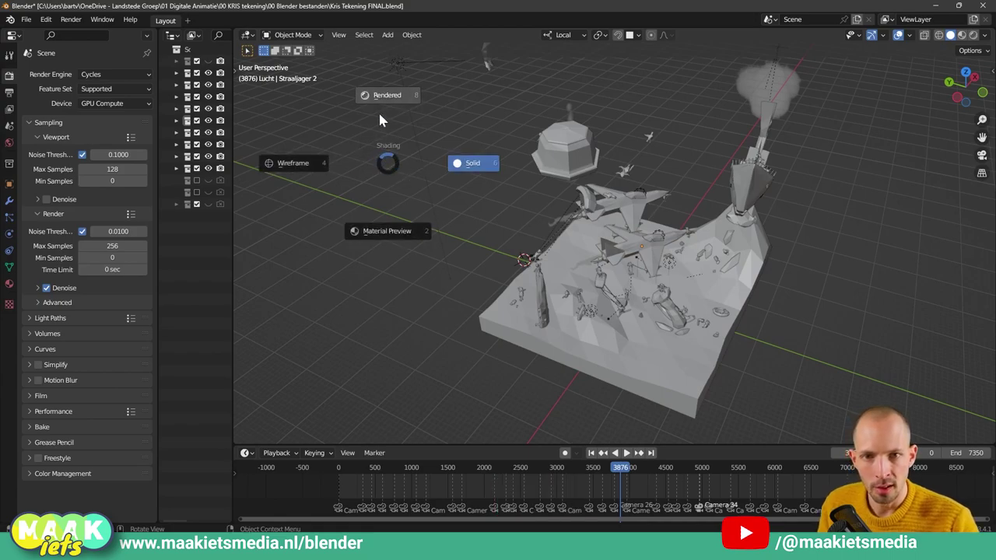
left_click(378, 110)
middle_click_drag(381, 122, 460, 172)
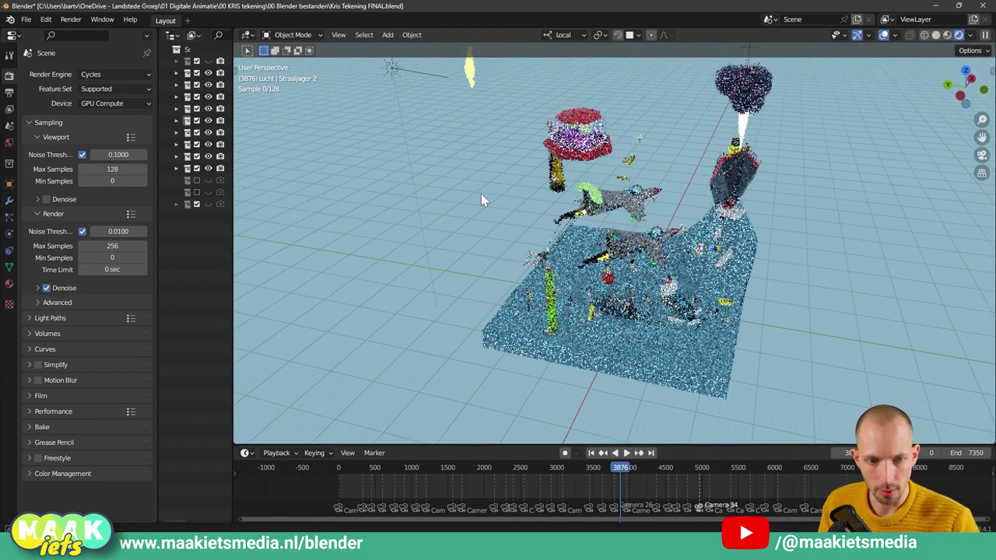